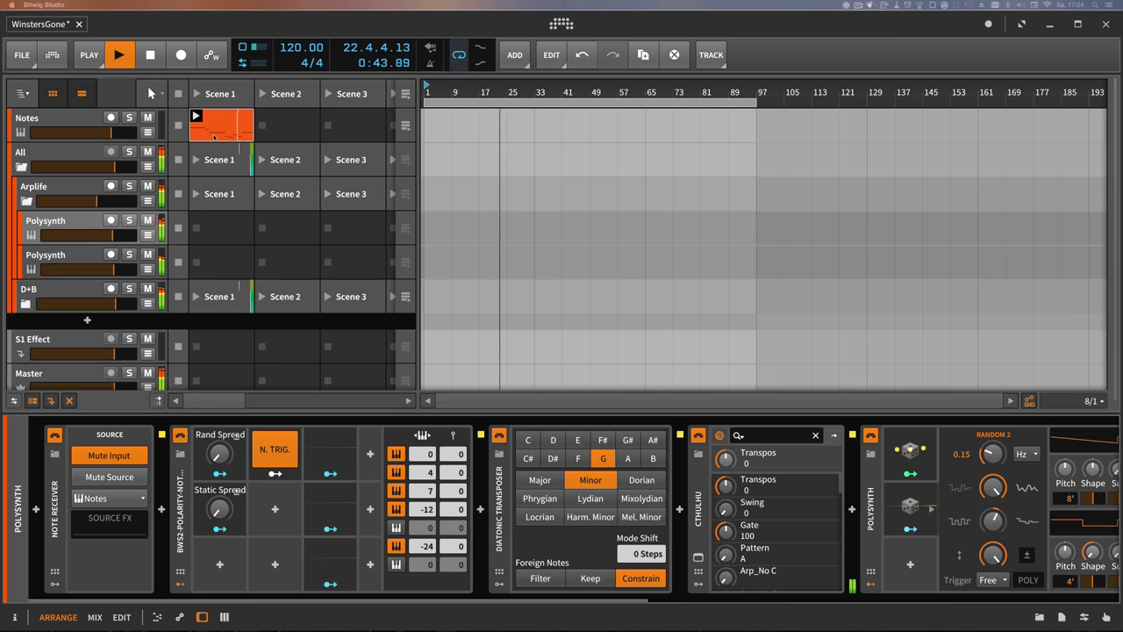
Stop playback, solo the first Polysynth track in the Arplife group, and look through its device chain
{"action": "left_click", "coordinate": [153, 57]}
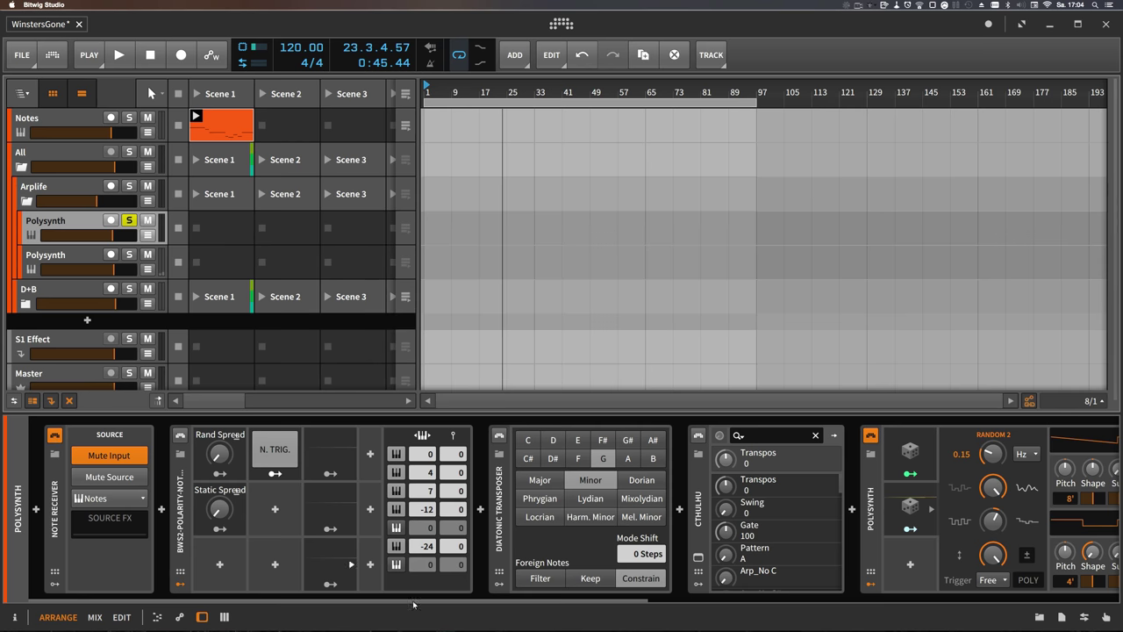
{"action": "left_click_drag", "start_coordinate": [448, 603], "coordinate": [904, 594]}
{"action": "scroll", "coordinate": [730, 496], "scroll_direction": "up", "scroll_amount": 5}
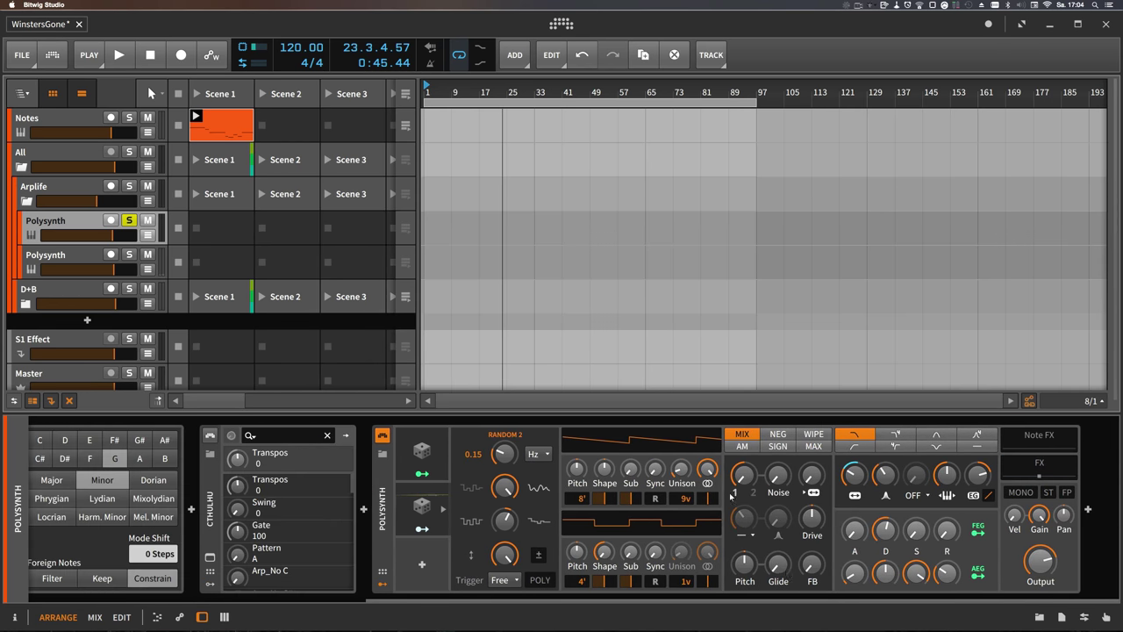
{"action": "scroll", "coordinate": [776, 597], "scroll_direction": "up", "scroll_amount": 5}
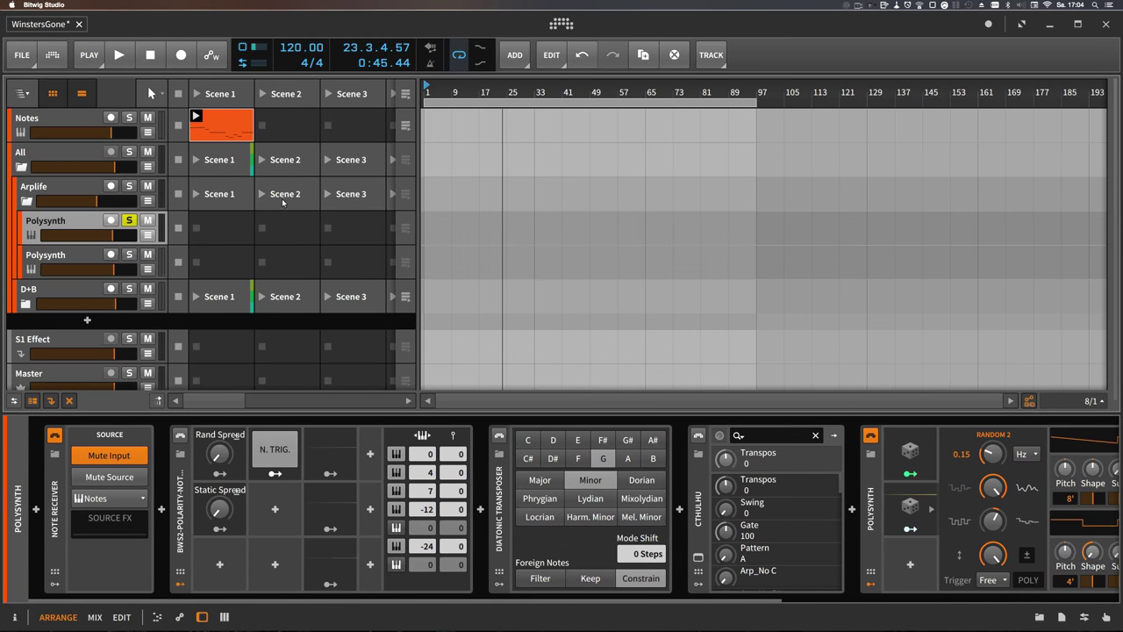
Open the Notes track's Scene 1 clip in an enlarged note editor and audition its notes
{"action": "double_click", "coordinate": [235, 132]}
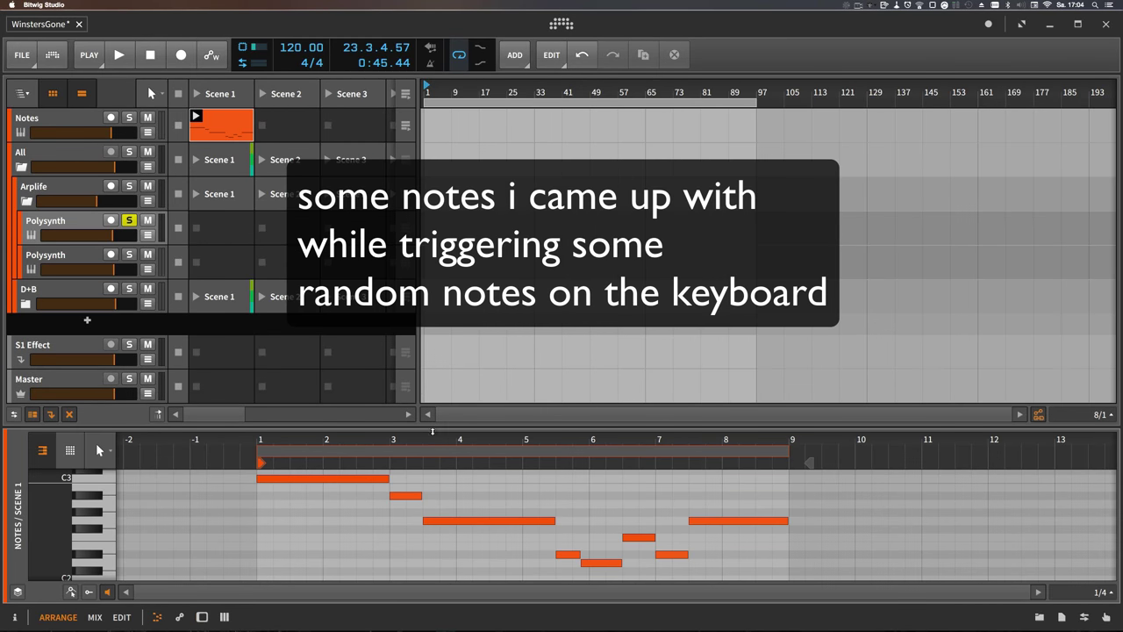
{"action": "double_click", "coordinate": [434, 430]}
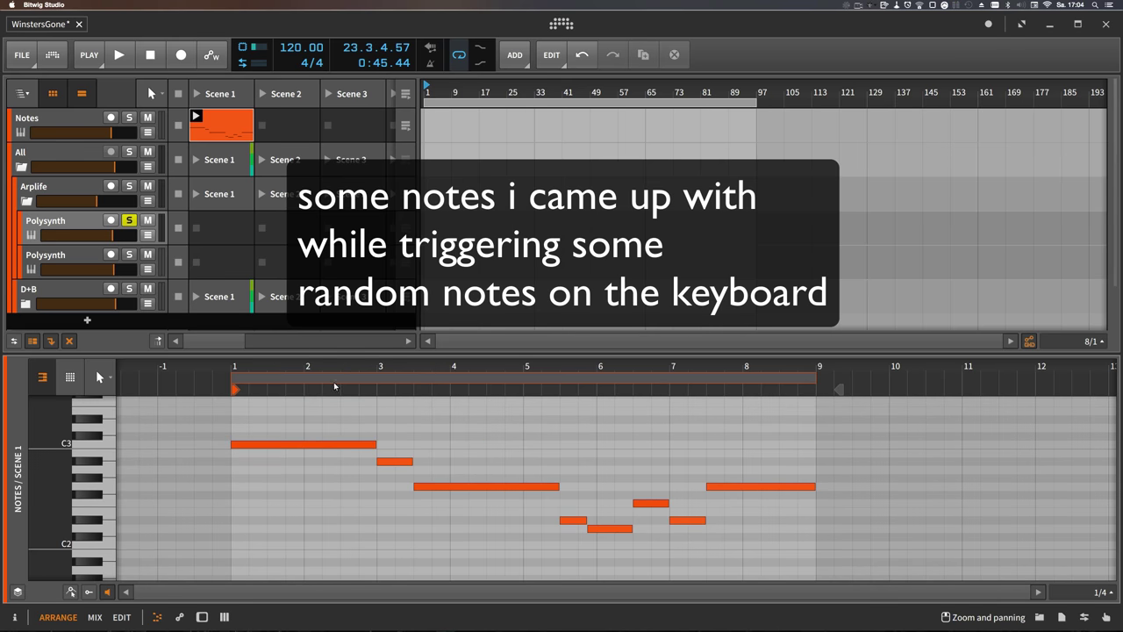
{"action": "key", "text": "space"}
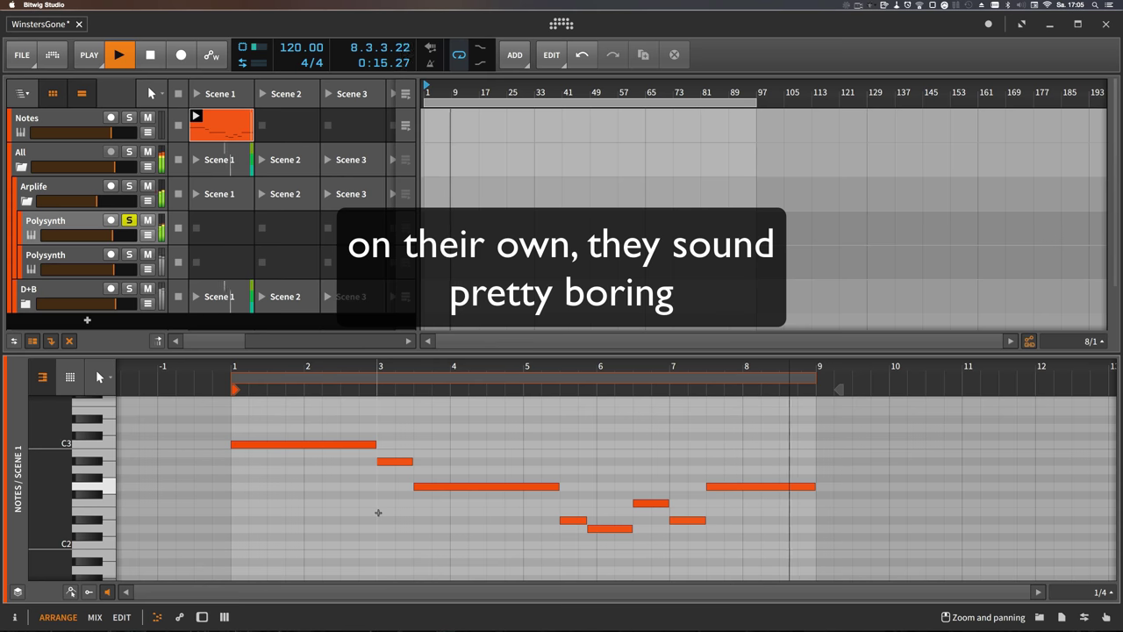
{"action": "key", "text": "space"}
Enable the multi-note device on the first Polysynth track and audition the generated chords
{"action": "left_click", "coordinate": [94, 226]}
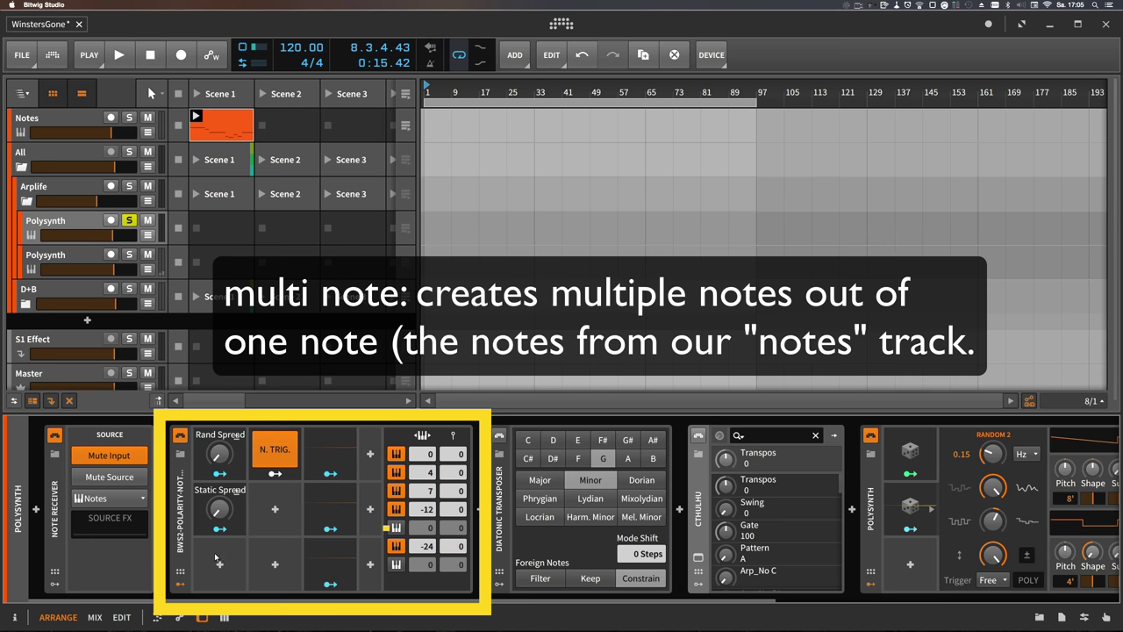
{"action": "key", "text": "space"}
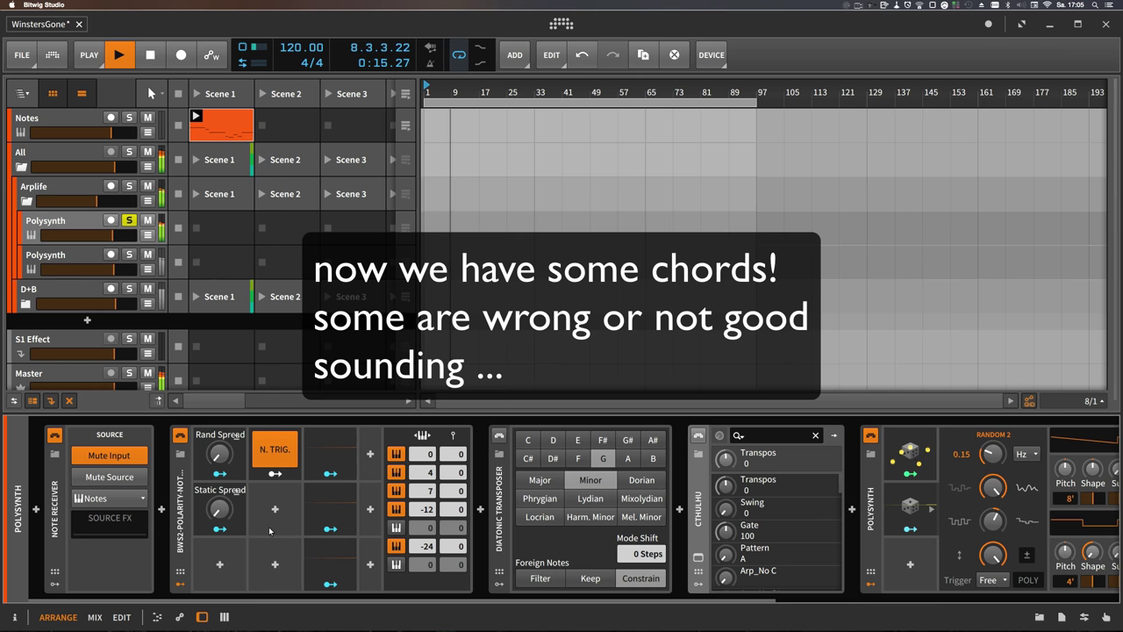
{"action": "key", "text": "space"}
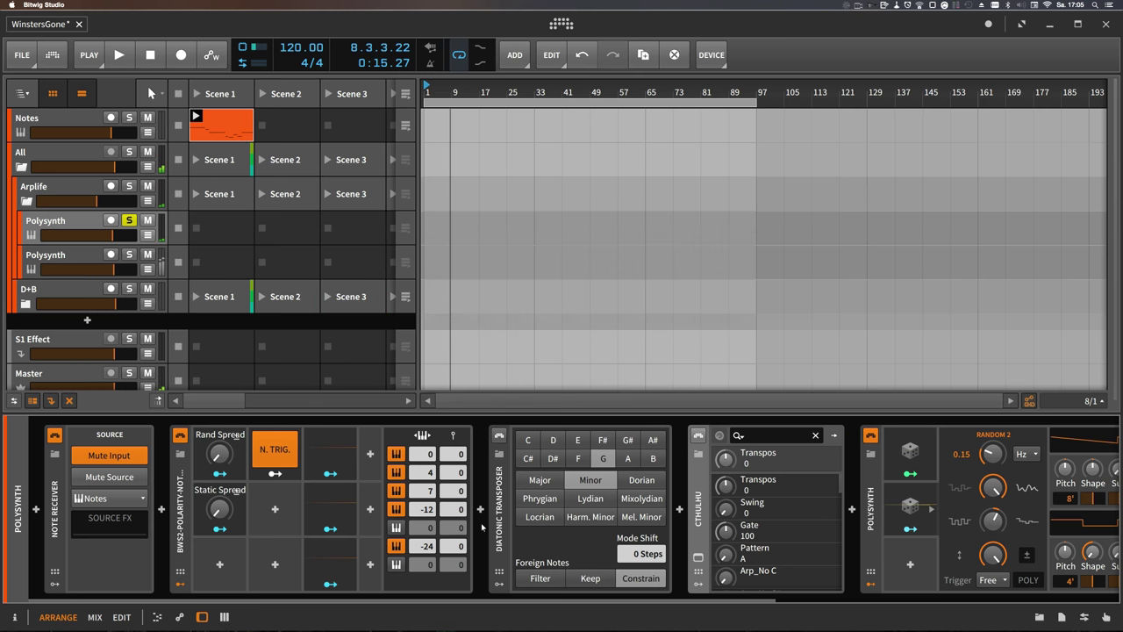
Enable the Diatonic Transposer to constrain the chords to G Minor and audition the result
{"action": "left_click", "coordinate": [499, 437]}
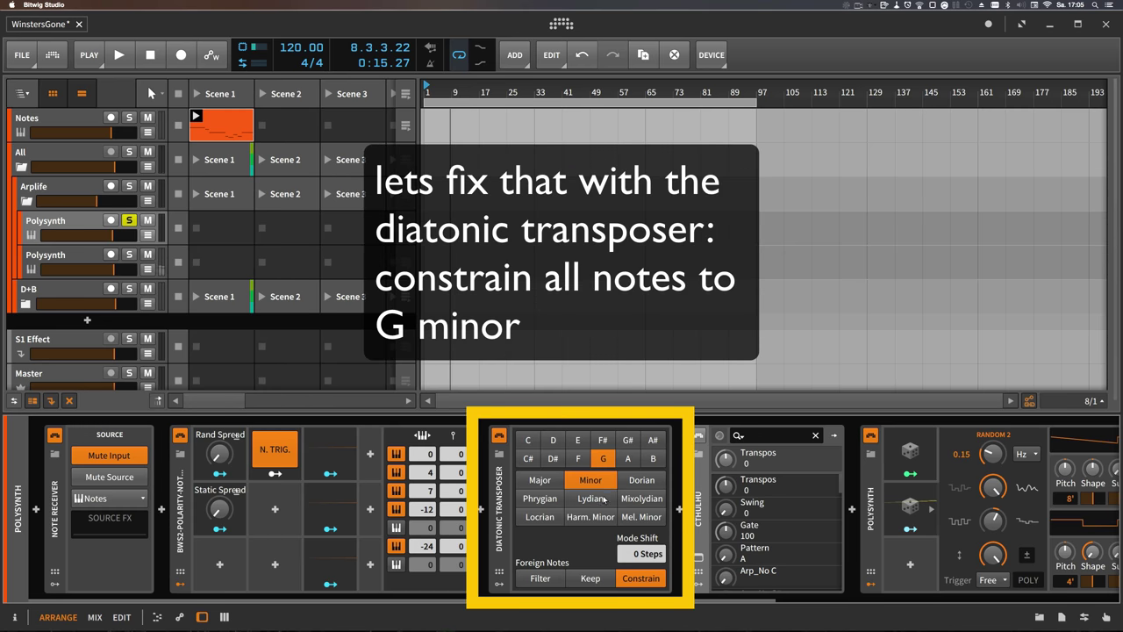
{"action": "key", "text": "space"}
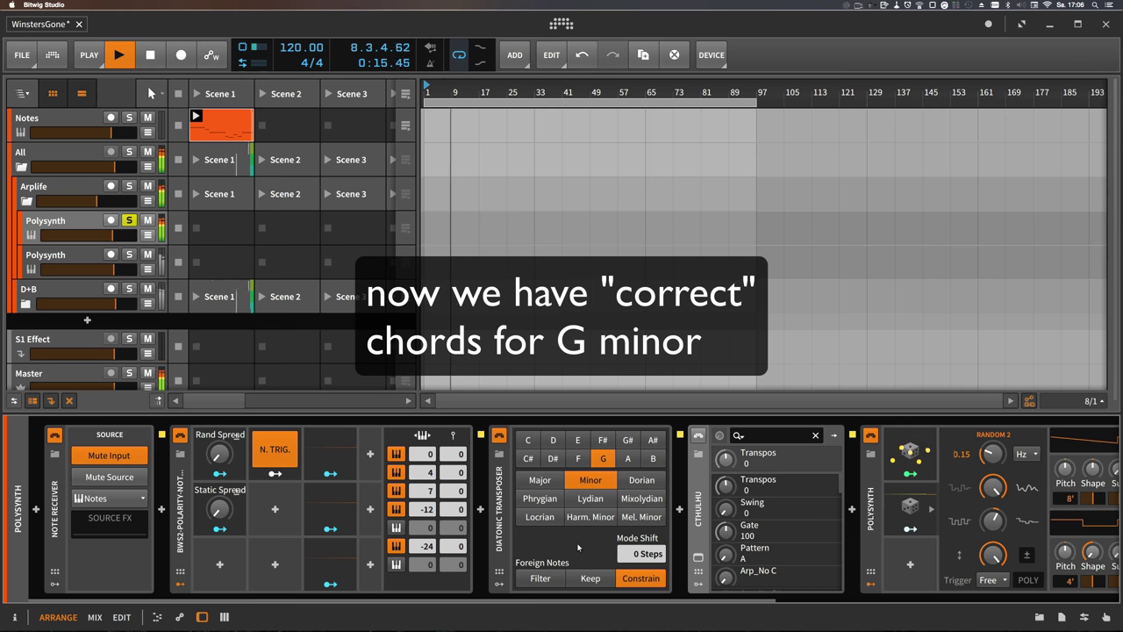
{"action": "key", "text": "space"}
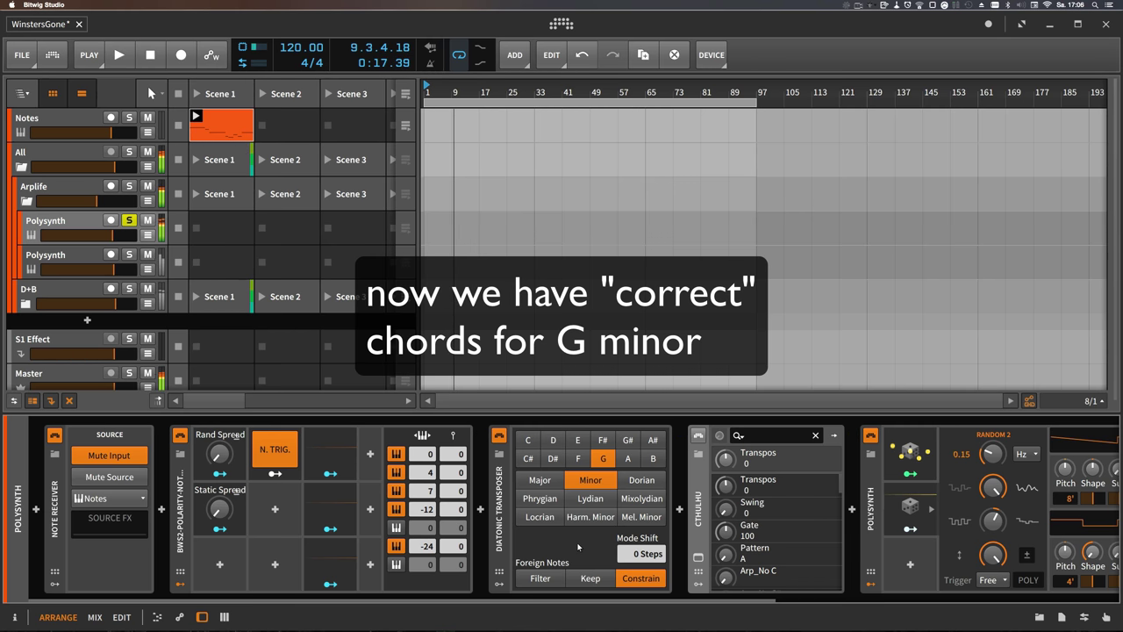
Open the Cthulhu plugin window over the arranger, enable the device, and play the arpeggio
{"action": "left_click", "coordinate": [698, 555]}
{"action": "left_click_drag", "start_coordinate": [273, 334], "coordinate": [659, 209]}
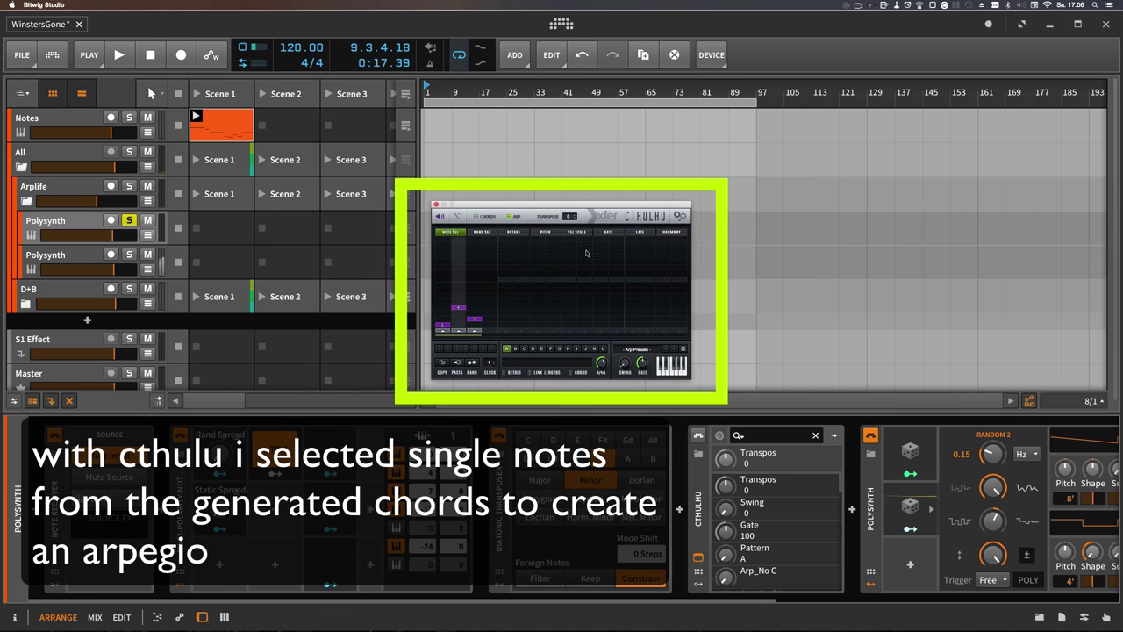
{"action": "left_click", "coordinate": [709, 436]}
{"action": "key", "text": "space"}
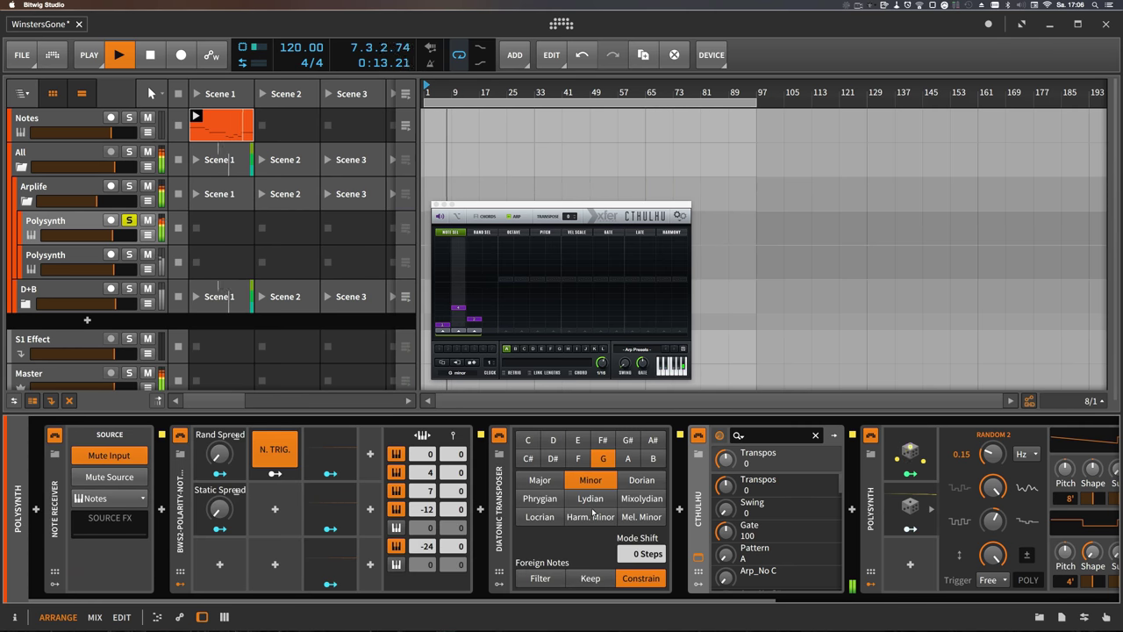
Examine the rest of the first Polysynth track's device chain, through the synth's modulators and filter to Delay-2
{"action": "left_click_drag", "start_coordinate": [552, 599], "coordinate": [705, 598]}
{"action": "left_click_drag", "start_coordinate": [706, 598], "coordinate": [892, 596]}
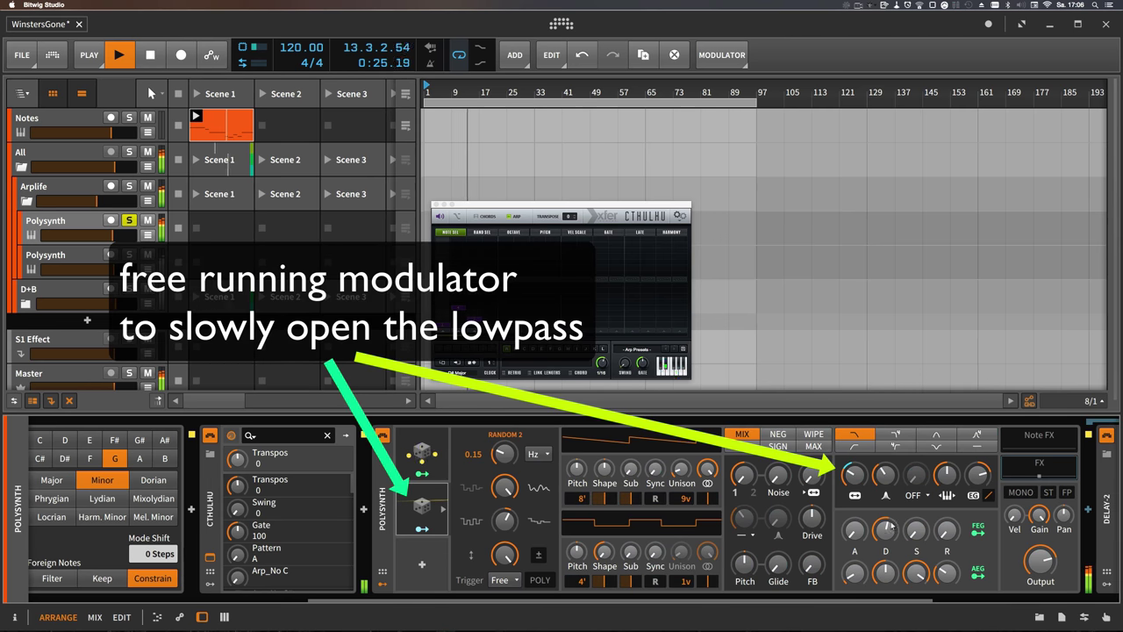
{"action": "scroll", "coordinate": [697, 593], "scroll_direction": "right", "scroll_amount": 5}
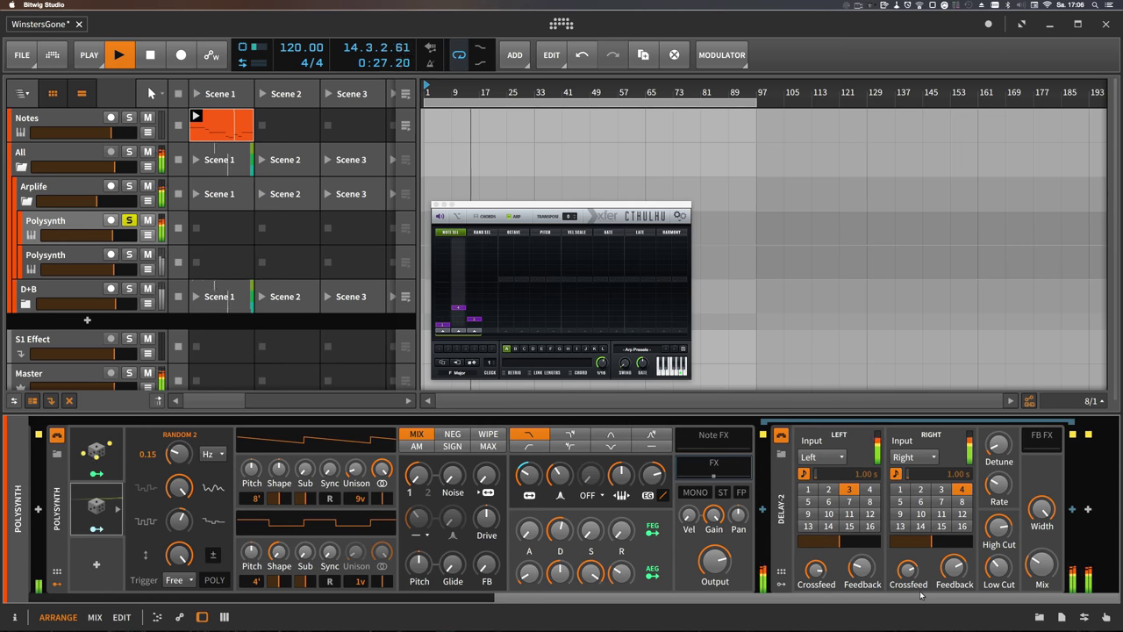
{"action": "scroll", "coordinate": [727, 467], "scroll_direction": "left", "scroll_amount": 10}
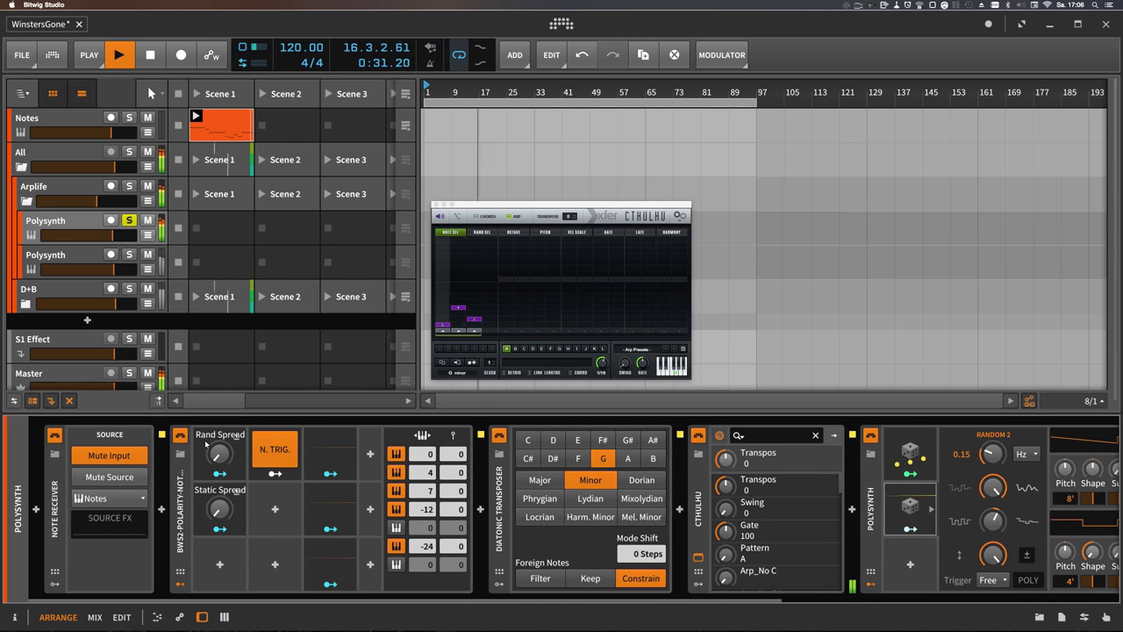
Switch the solo from the first to the second Polysynth track and restart playback
{"action": "key", "text": "space"}
{"action": "left_click", "coordinate": [129, 220]}
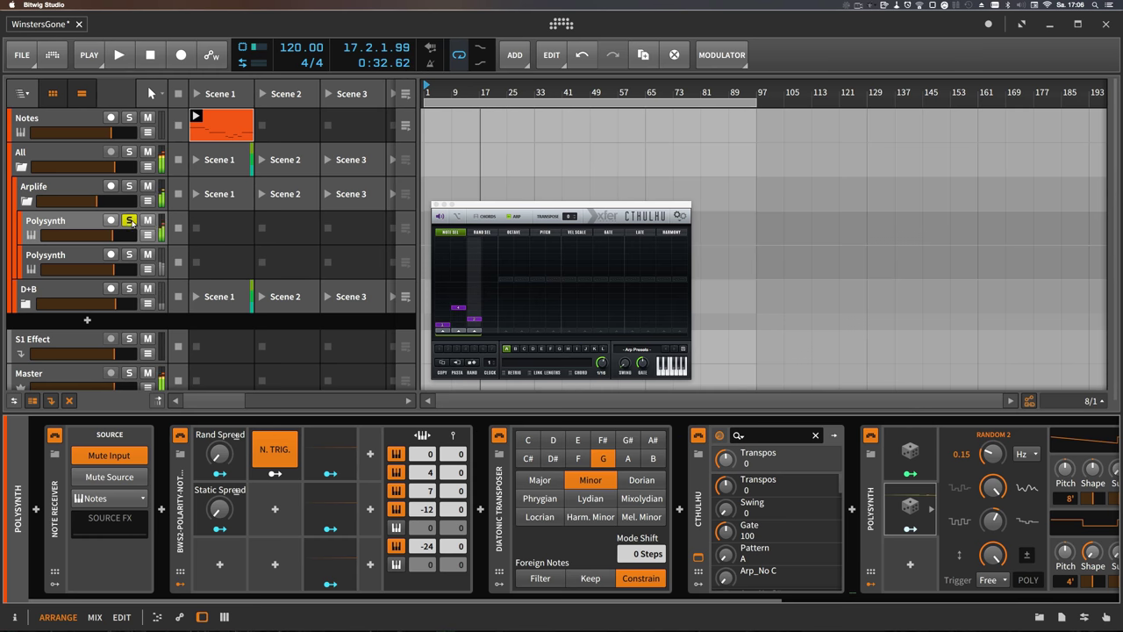
{"action": "left_click", "coordinate": [129, 254]}
{"action": "key", "text": "space"}
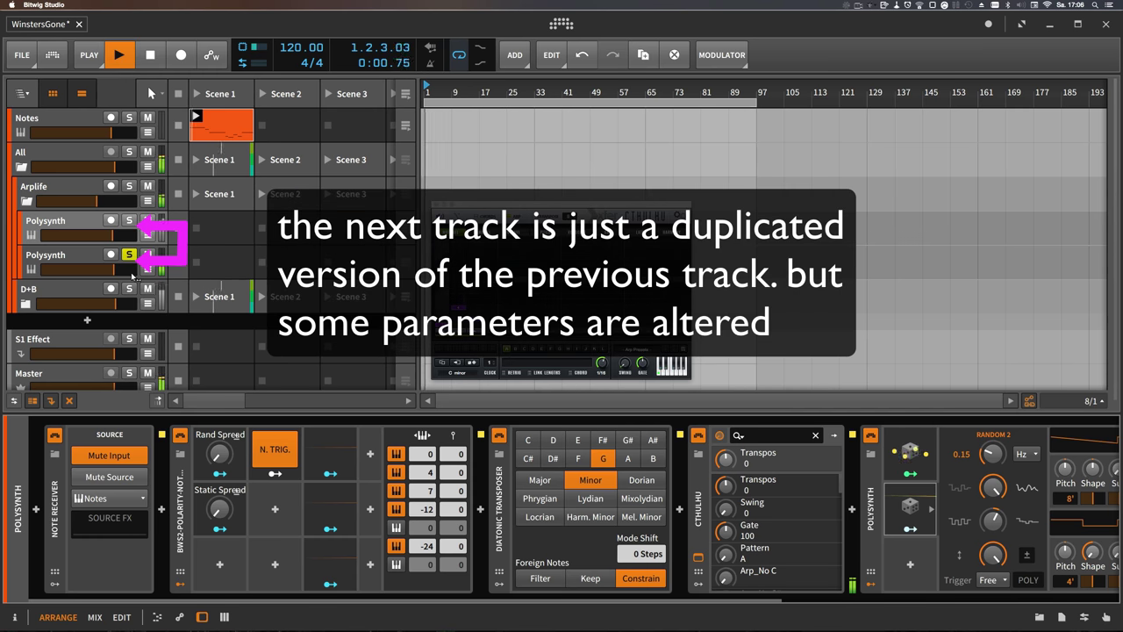
Show the second Polysynth track's devices and place its Cthulhu plugin window over the arranger
{"action": "left_click", "coordinate": [131, 279]}
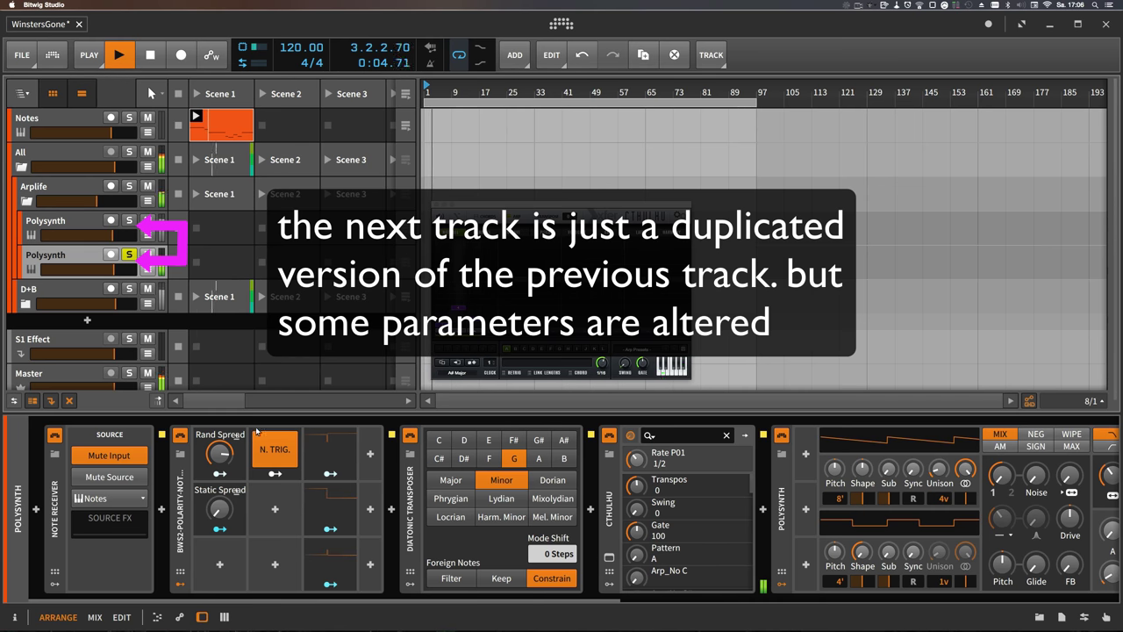
{"action": "left_click", "coordinate": [609, 556]}
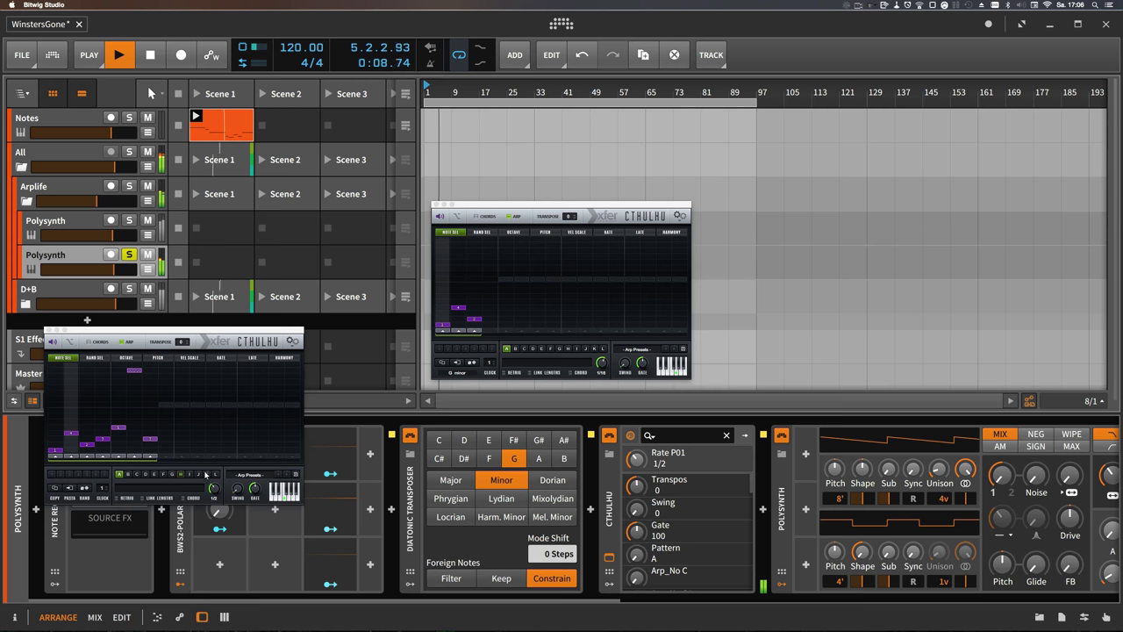
{"action": "left_click", "coordinate": [309, 261]}
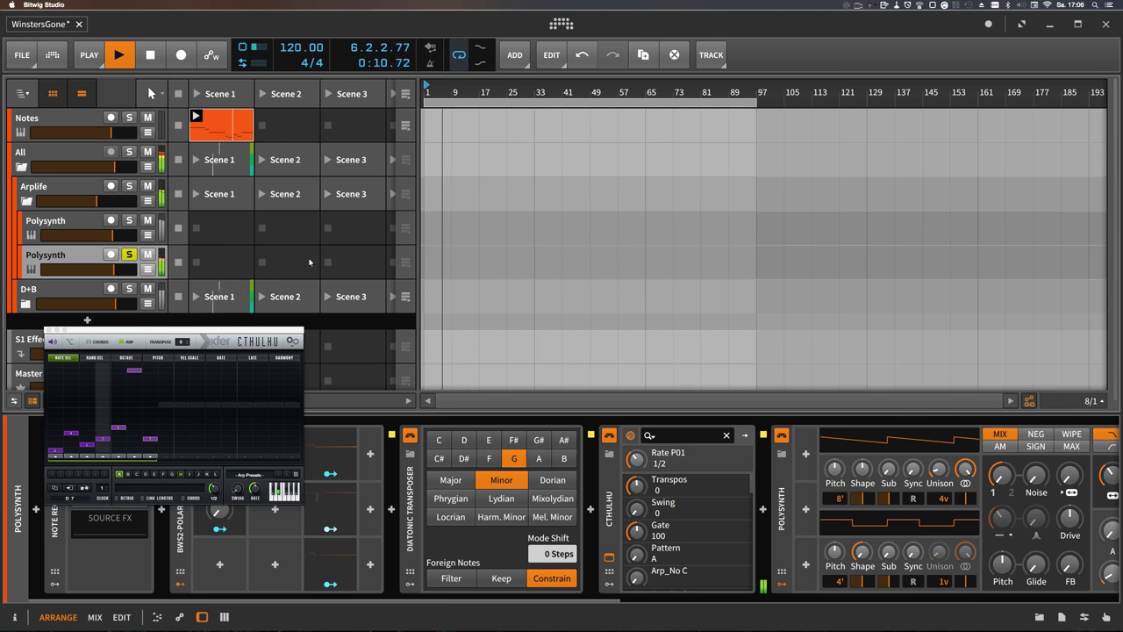
{"action": "left_click_drag", "start_coordinate": [132, 331], "coordinate": [507, 197]}
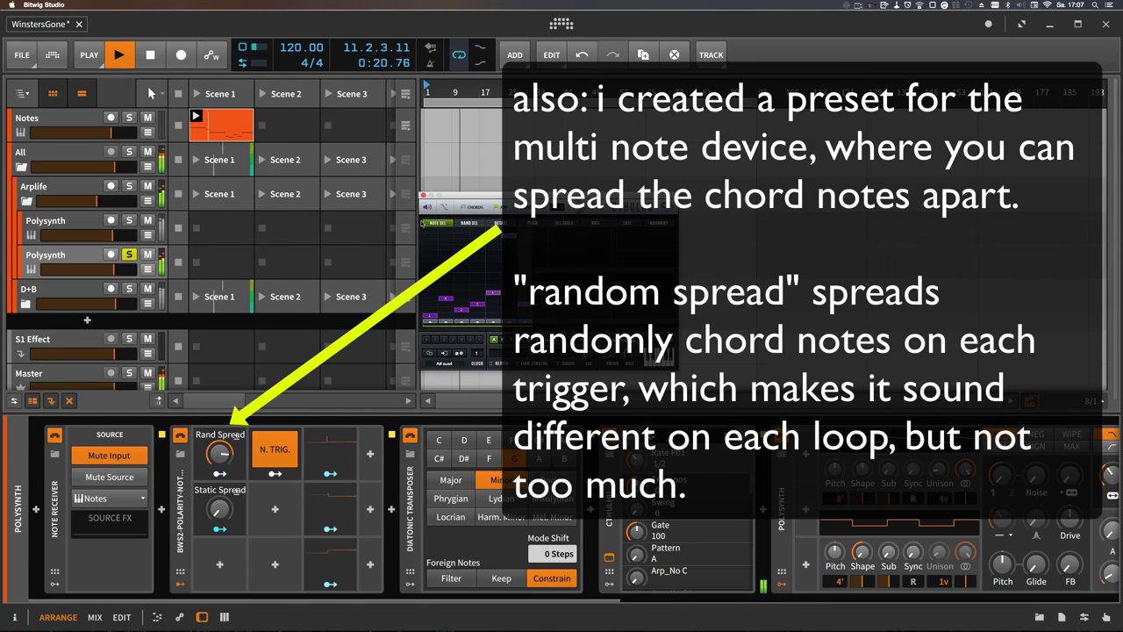
Solo the first Polysynth track again and try a raised Rand Spread on its multi-note device during playback
{"action": "key", "text": "space"}
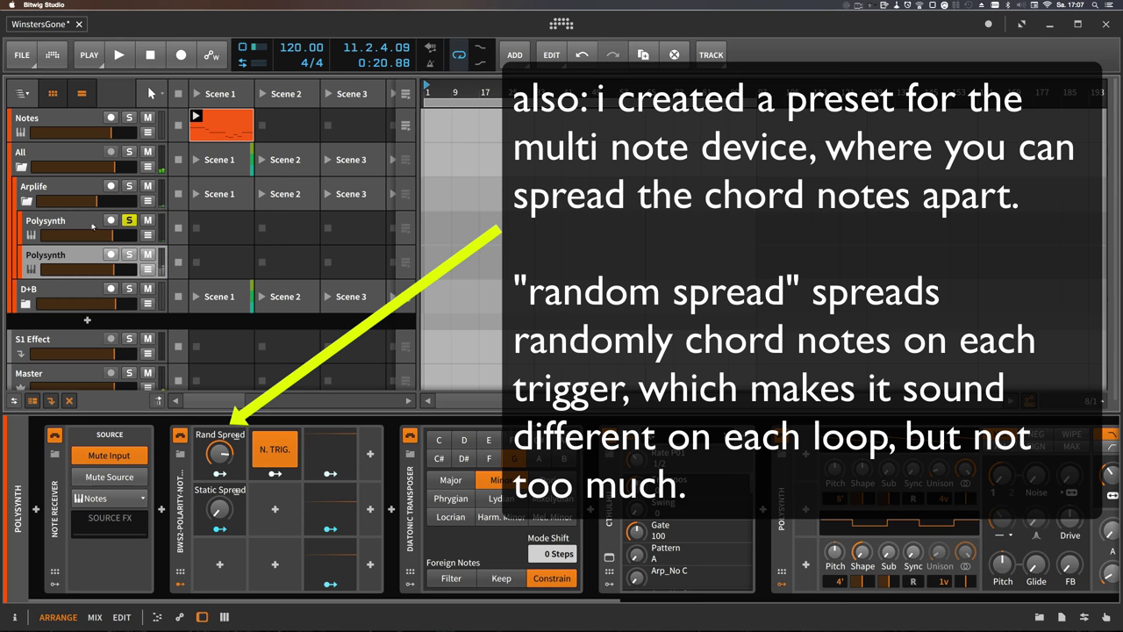
{"action": "left_click", "coordinate": [92, 227]}
{"action": "key", "text": "space"}
{"action": "mouse_move", "coordinate": [219, 452]}
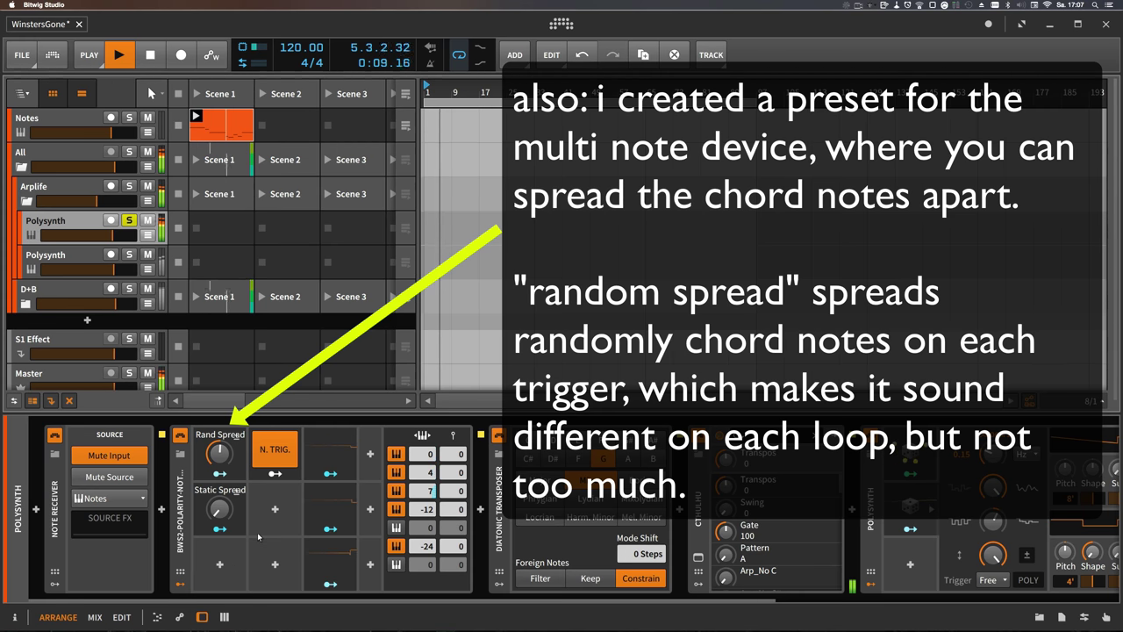
{"action": "key", "text": "space"}
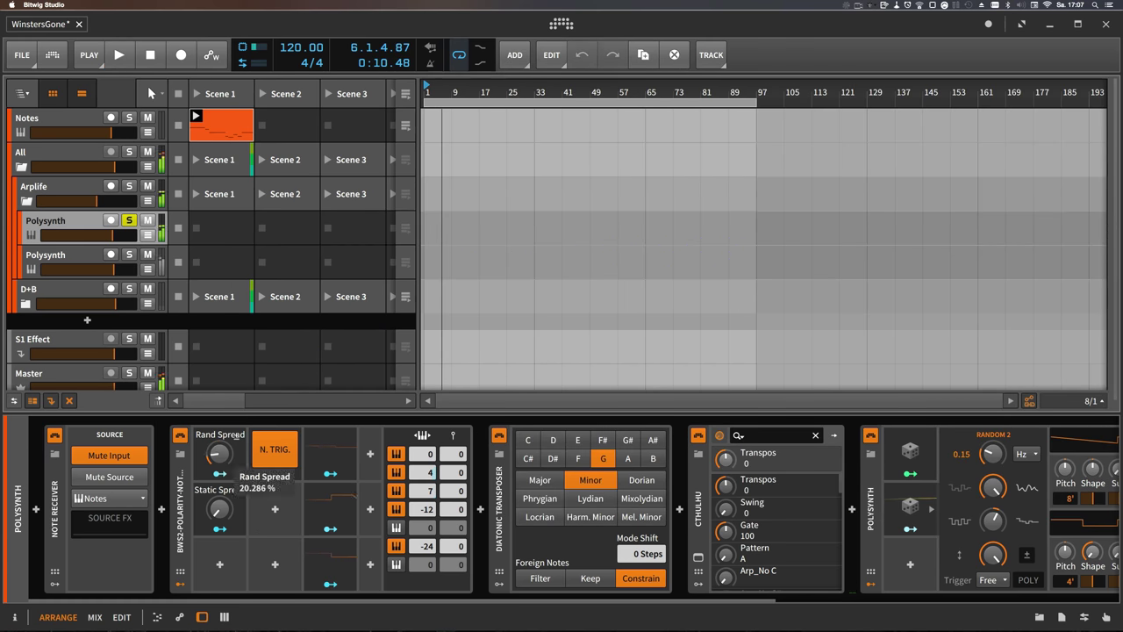
Try different Static Spread amounts with Rand Spread at minimum, auditioning the first chord, then reset Static Spread
{"action": "mouse_move", "coordinate": [235, 491]}
{"action": "key", "text": "space"}
{"action": "key", "text": "space"}
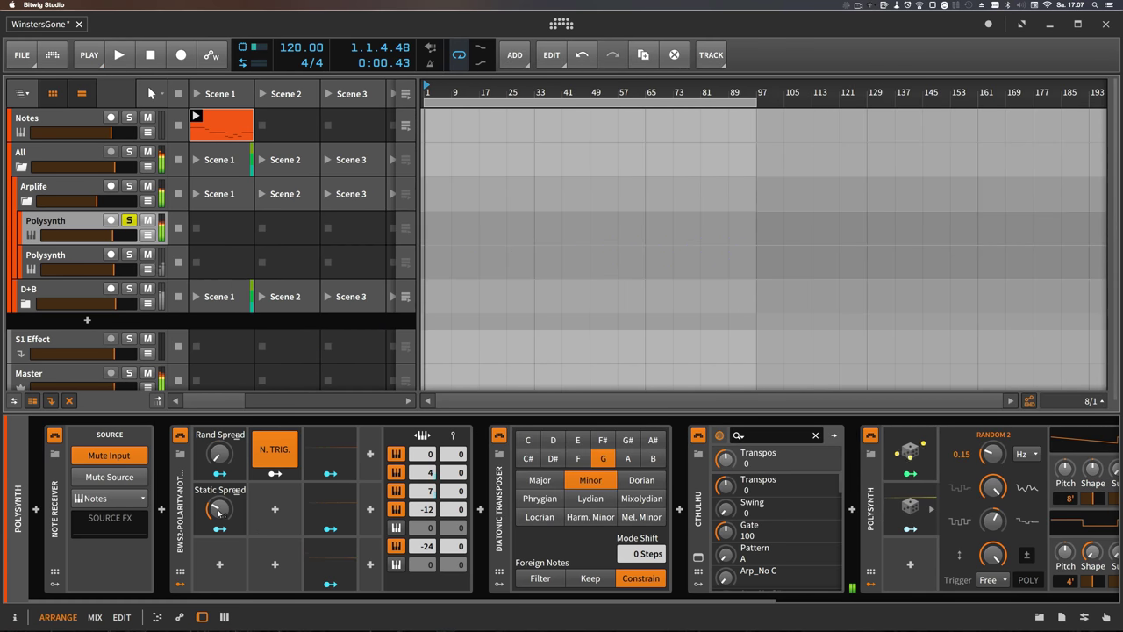
{"action": "key", "text": "space"}
{"action": "key", "text": "space"}
{"action": "key", "text": "space"}
{"action": "key", "text": "space"}
{"action": "key", "text": "space"}
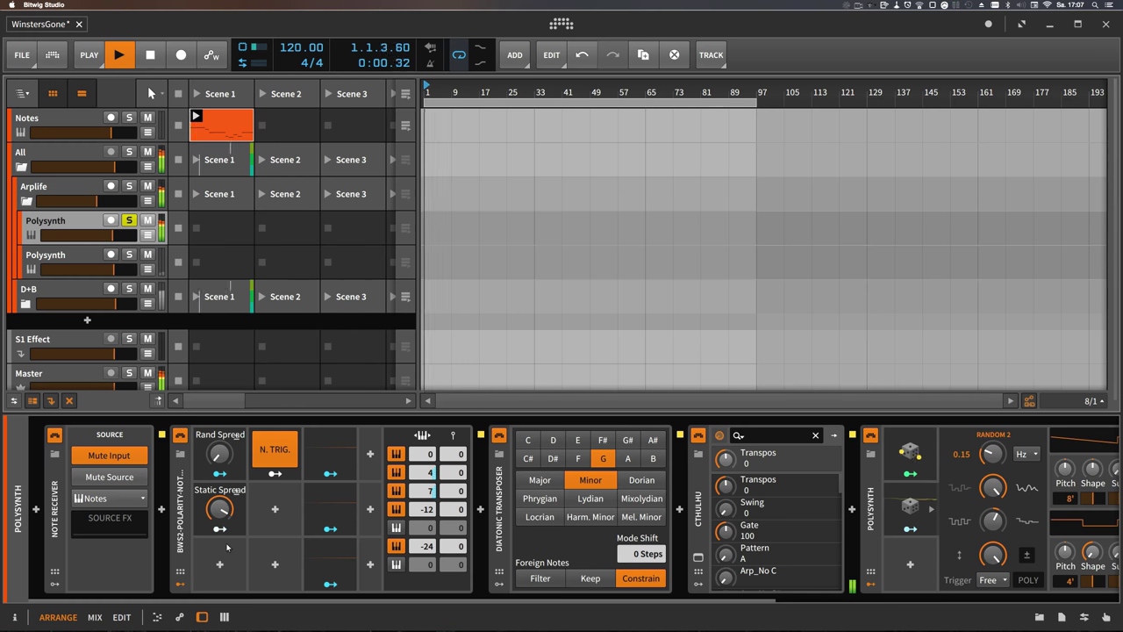
{"action": "key", "text": "space"}
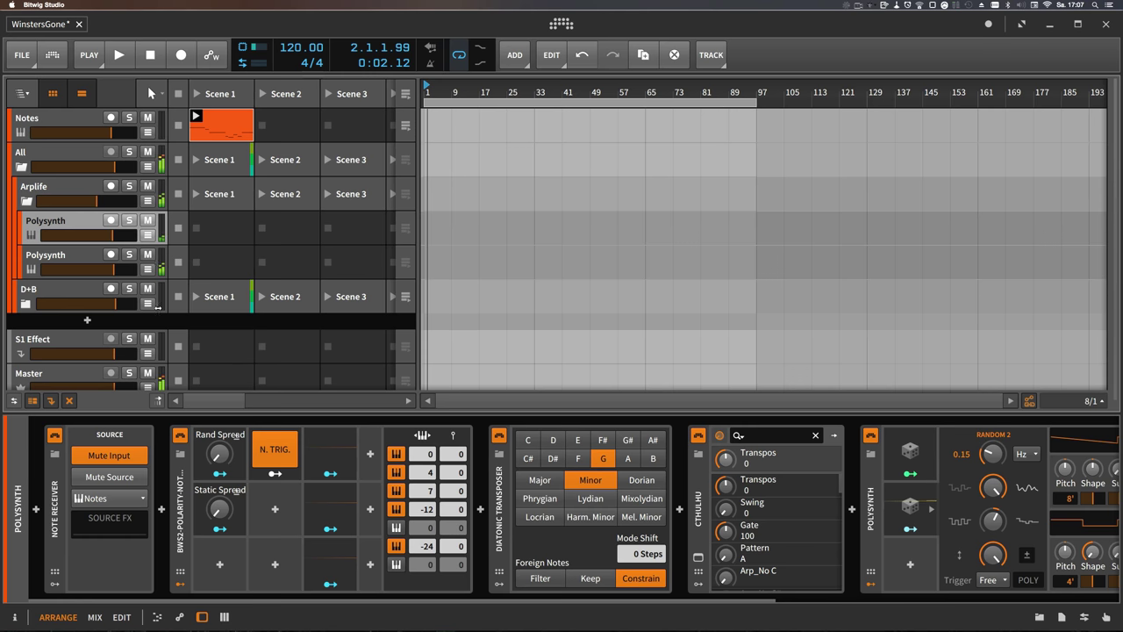
Play the D+B group soloed and unfold it to show its Bass and Drums tracks
{"action": "key", "text": "space"}
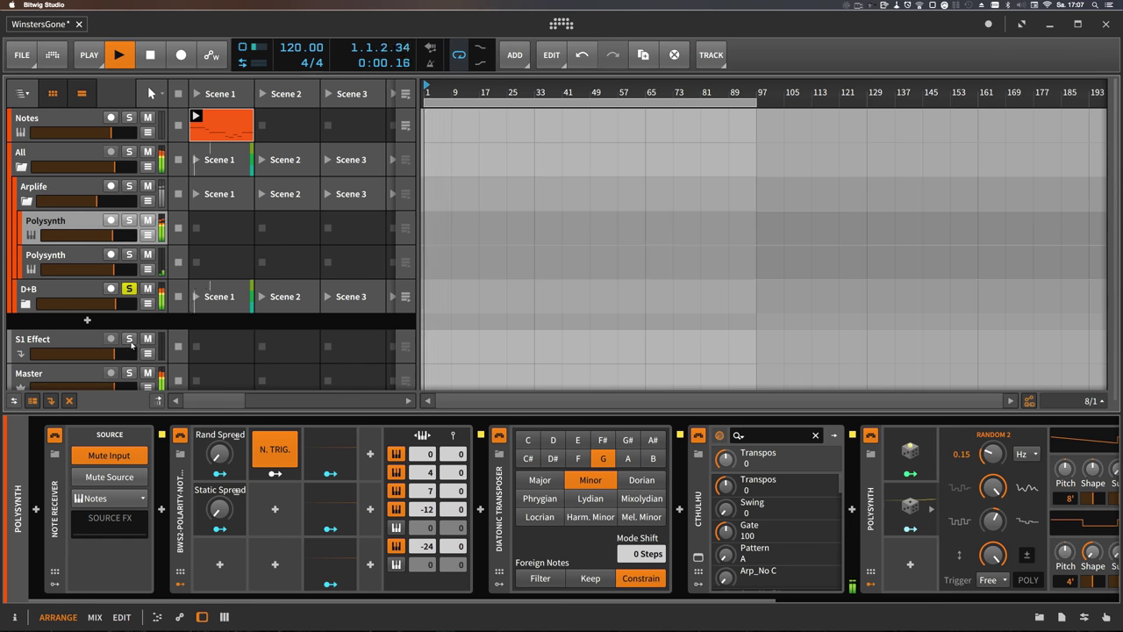
{"action": "left_click", "coordinate": [52, 303]}
{"action": "scroll", "coordinate": [50, 302], "scroll_direction": "down", "scroll_amount": 1}
{"action": "left_click", "coordinate": [26, 296]}
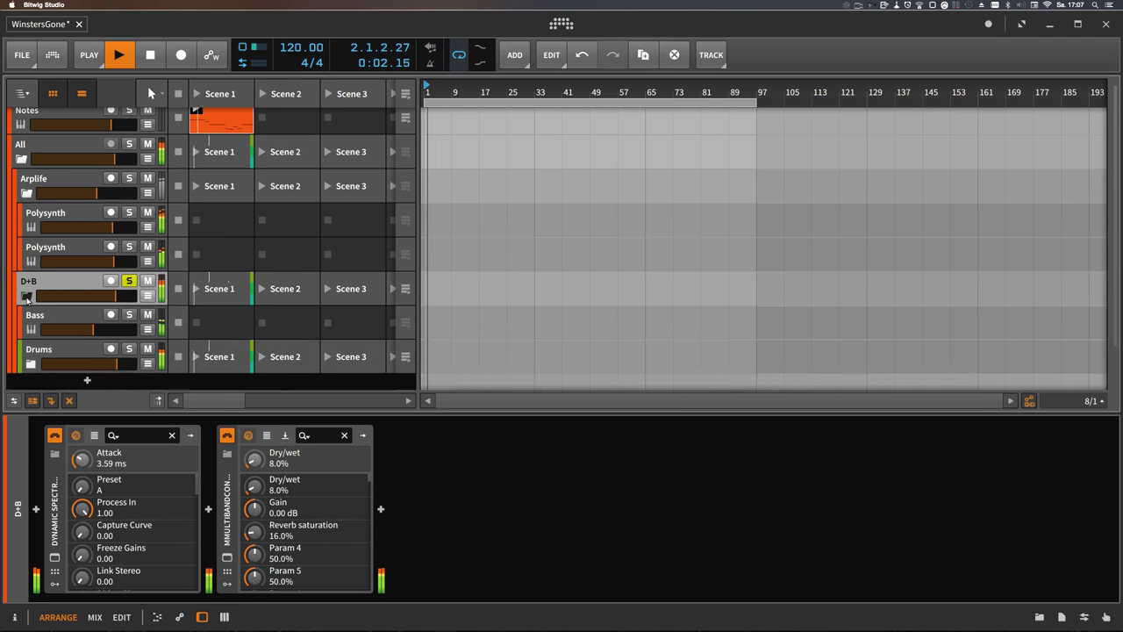
Solo the Bass track, look through its device chain, and collapse its Polysynth device
{"action": "scroll", "coordinate": [33, 301], "scroll_direction": "down", "scroll_amount": 2}
{"action": "left_click", "coordinate": [65, 250]}
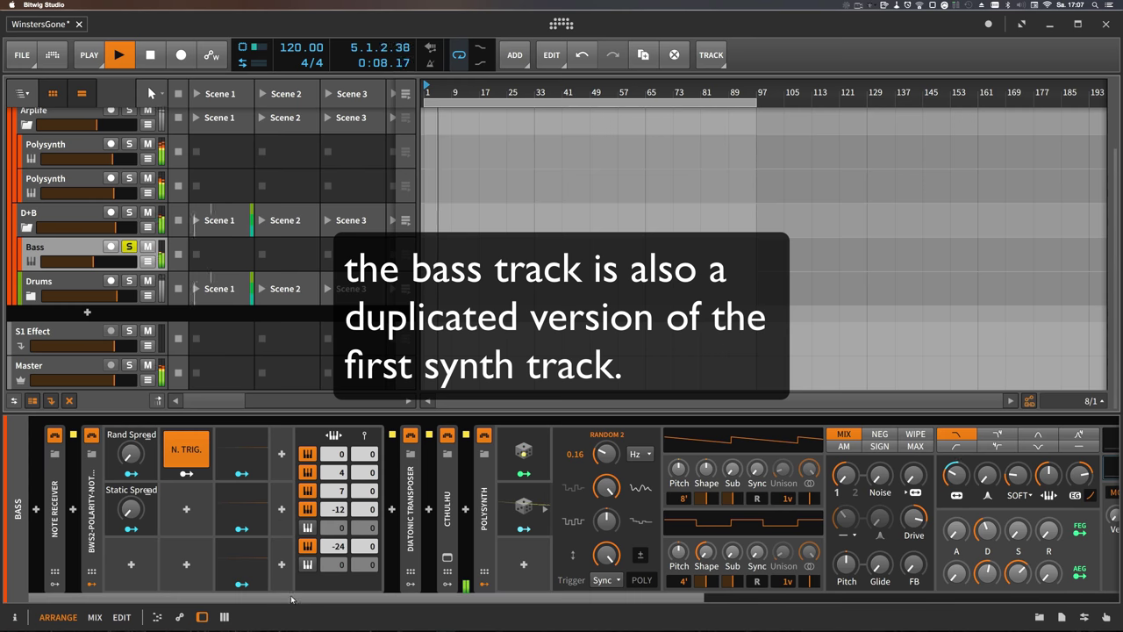
{"action": "left_click_drag", "start_coordinate": [243, 596], "coordinate": [706, 590]}
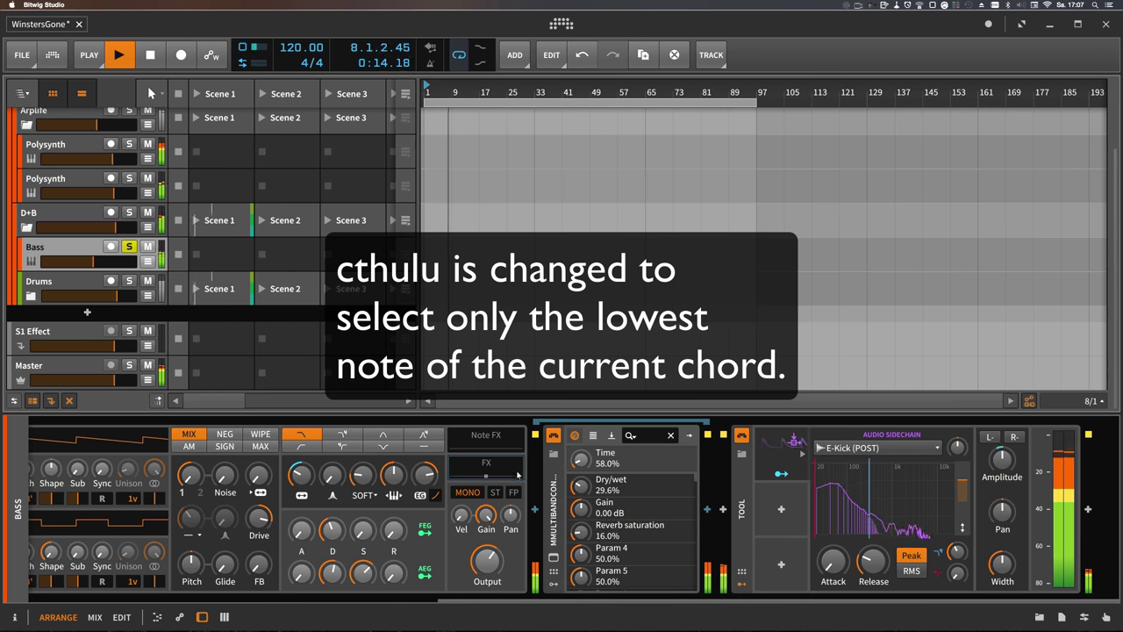
{"action": "left_click", "coordinate": [573, 597]}
{"action": "scroll", "coordinate": [346, 593], "scroll_direction": "left", "scroll_amount": 5}
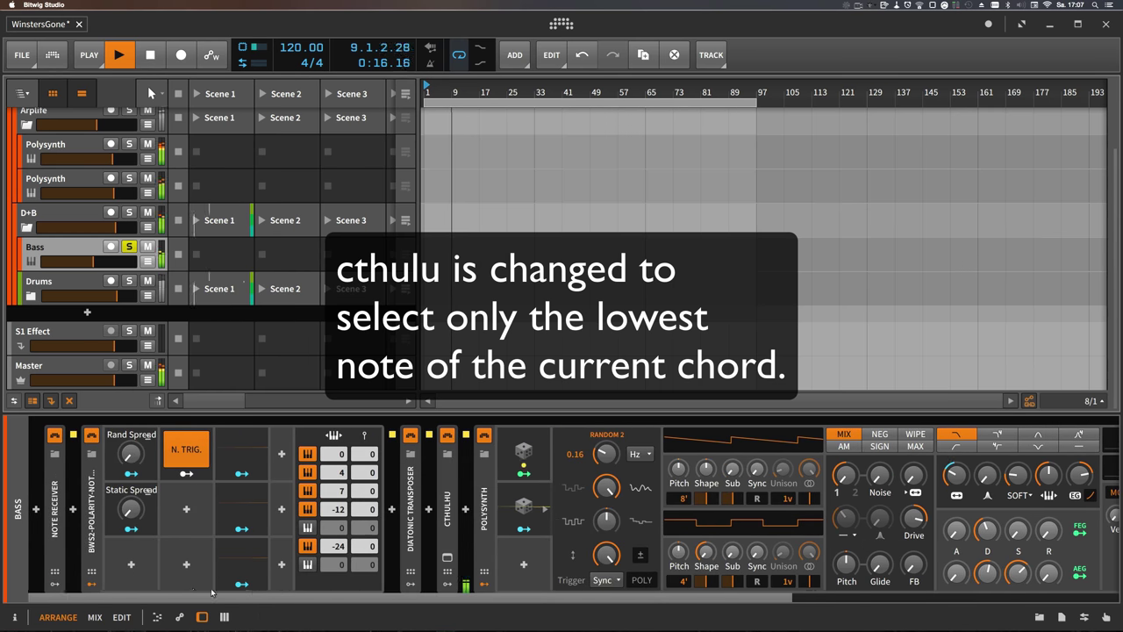
{"action": "left_click", "coordinate": [484, 514]}
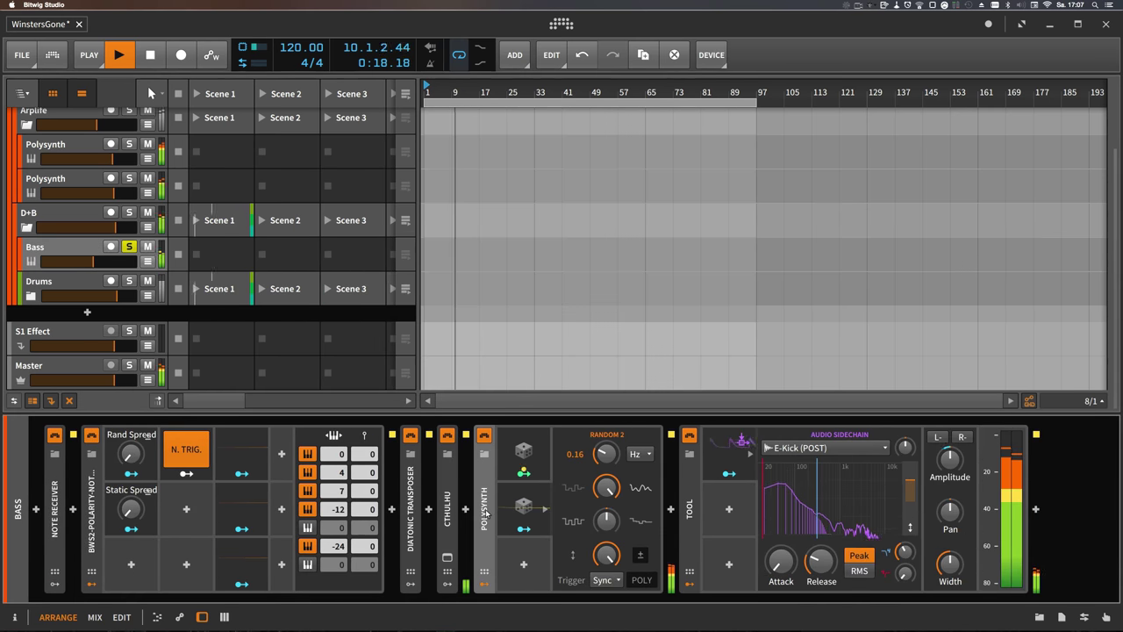
Solo the Drums group in place of the Bass track and unfold it to show its drum tracks
{"action": "left_click", "coordinate": [129, 281]}
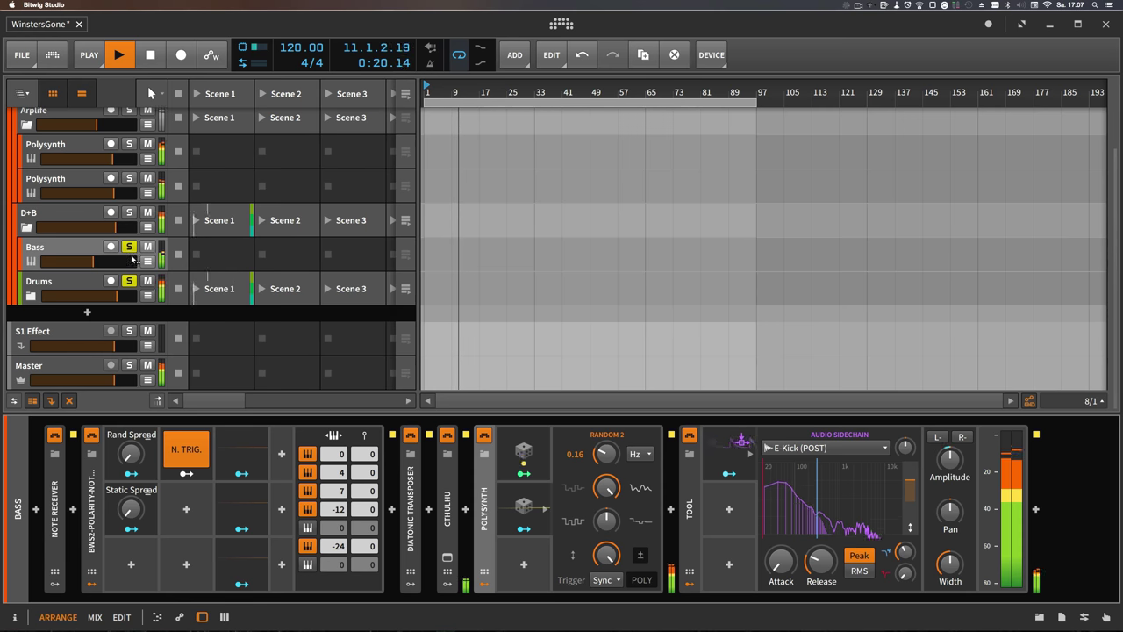
{"action": "left_click", "coordinate": [45, 297]}
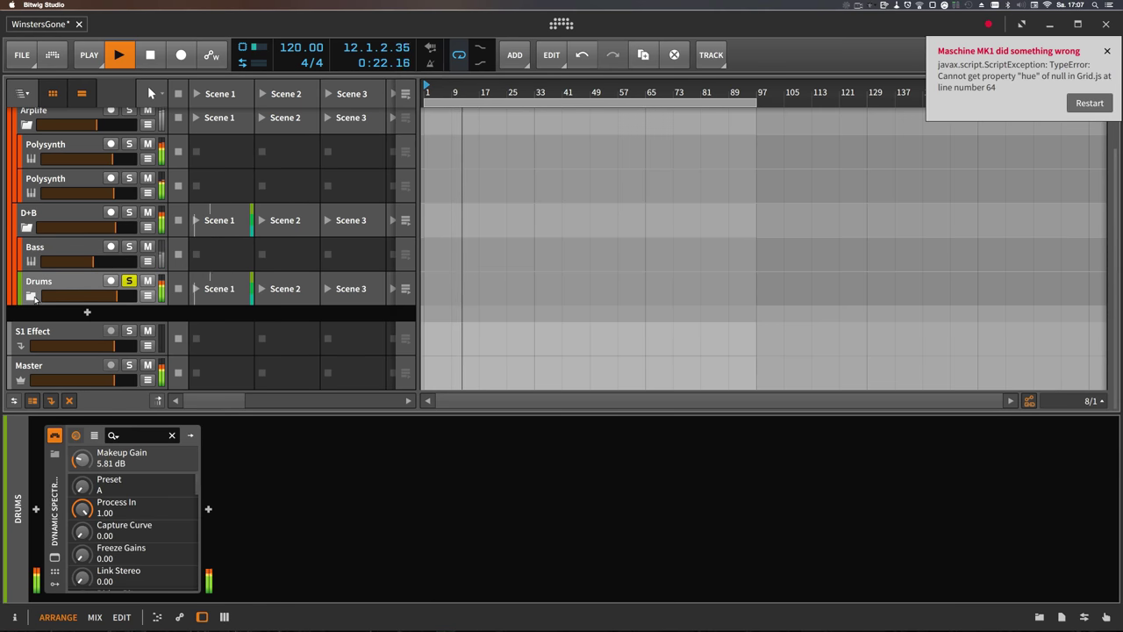
{"action": "left_click", "coordinate": [45, 296]}
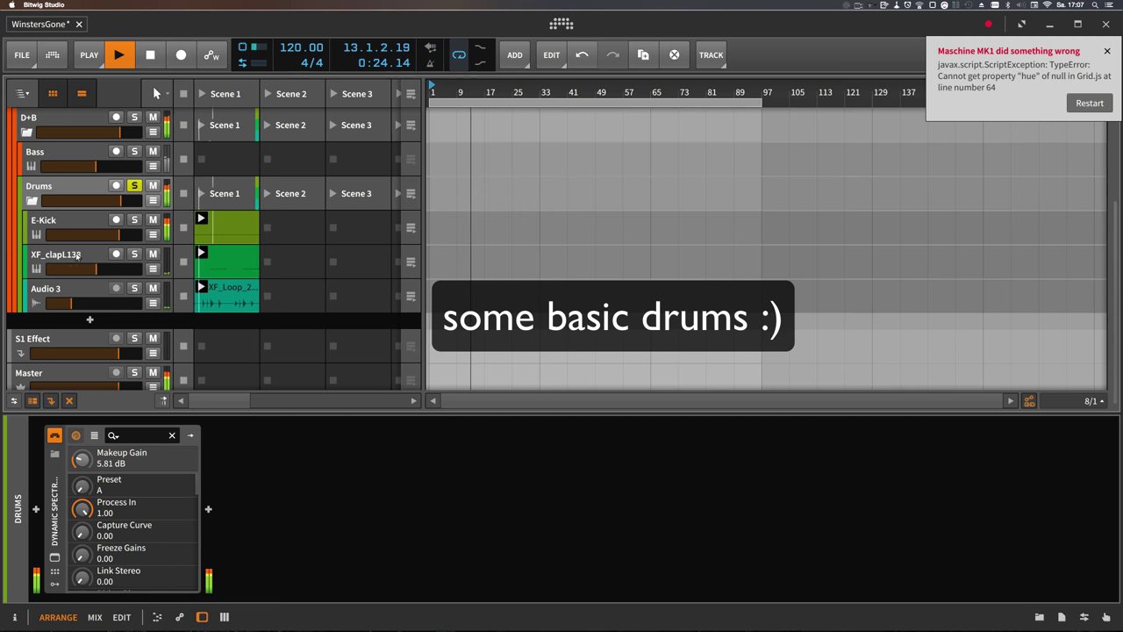
Look through the XF_clapL138 device chain, then solo E-Kick and collapse its Replacer device
{"action": "left_click", "coordinate": [77, 256]}
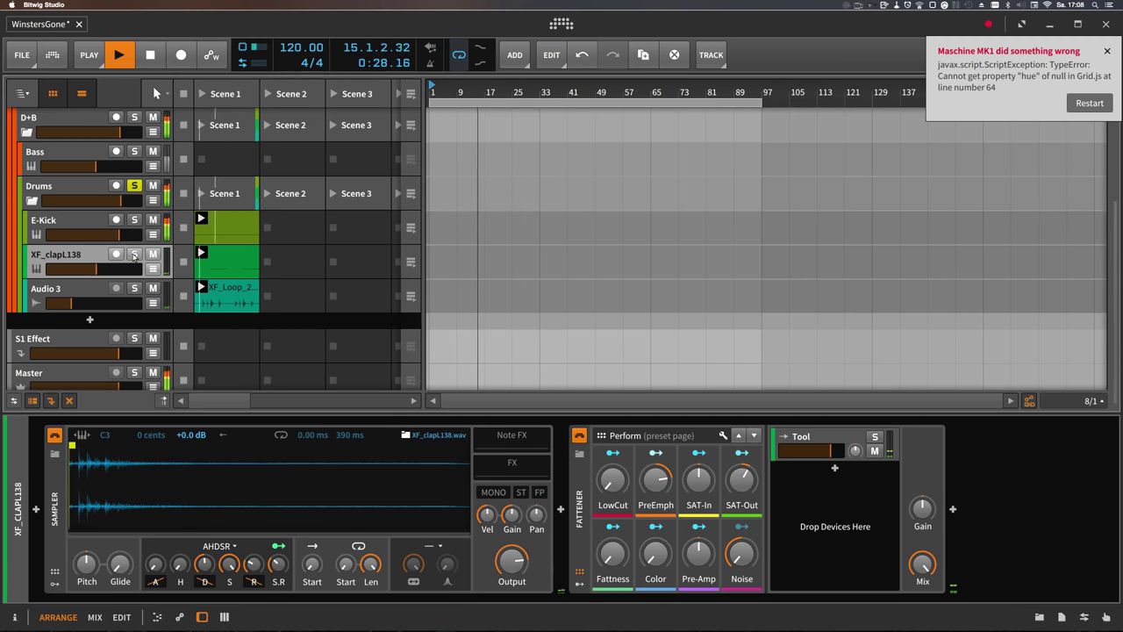
{"action": "left_click", "coordinate": [132, 220]}
{"action": "left_click", "coordinate": [126, 224]}
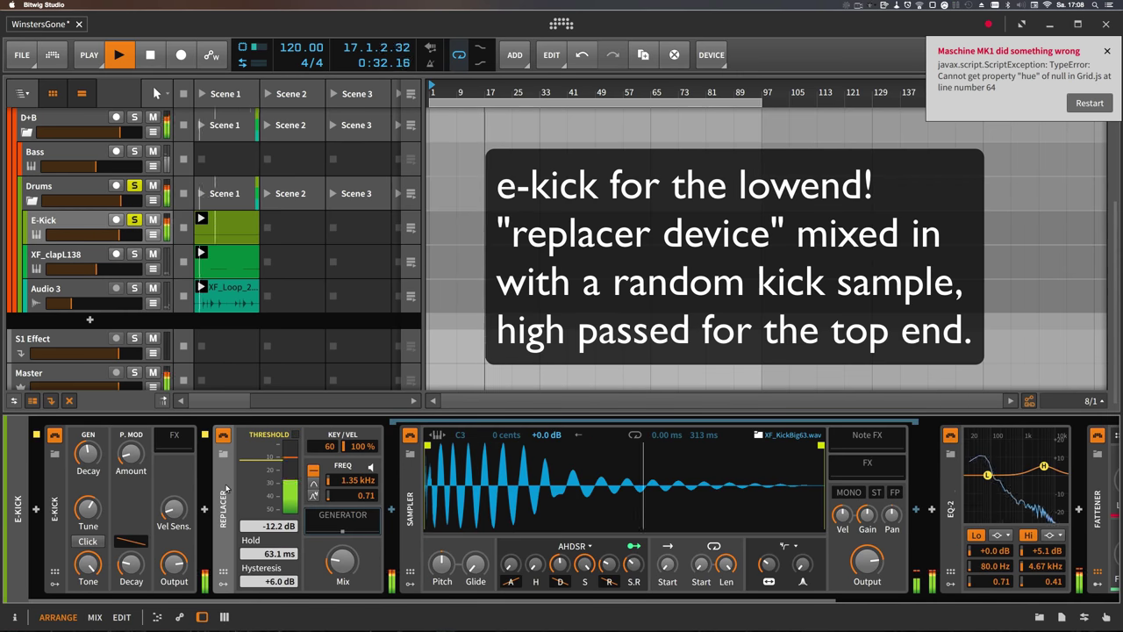
{"action": "left_click", "coordinate": [225, 496]}
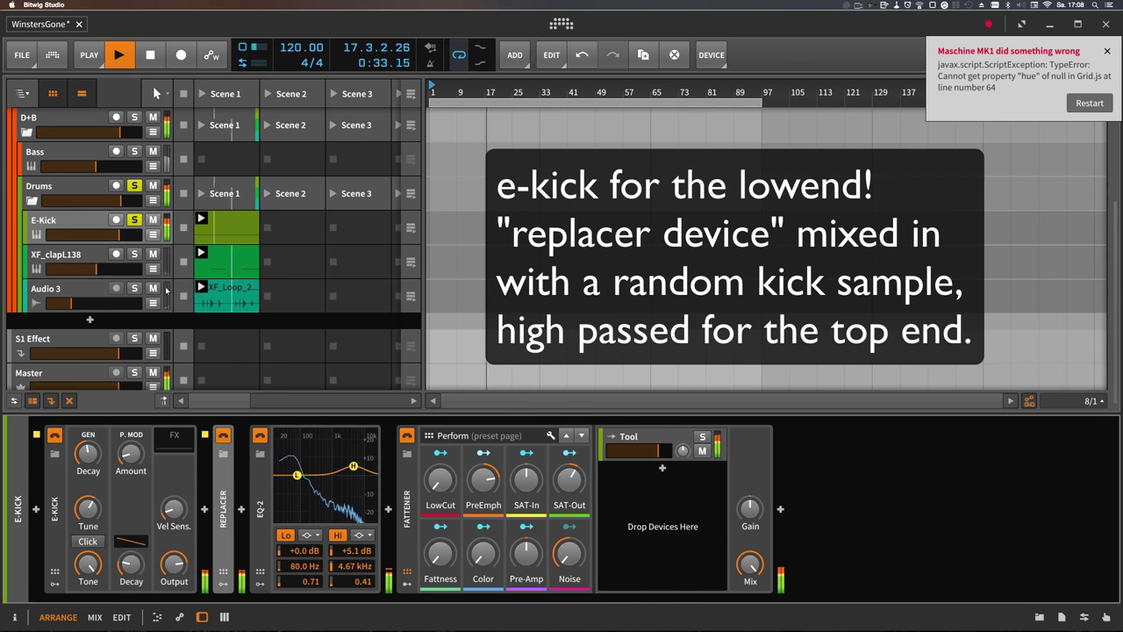
Unsolo the E-Kick and Drums tracks and fold the D+B group
{"action": "left_click", "coordinate": [139, 224]}
{"action": "scroll", "coordinate": [139, 225], "scroll_direction": "up", "scroll_amount": 1}
{"action": "scroll", "coordinate": [138, 224], "scroll_direction": "up", "scroll_amount": 5}
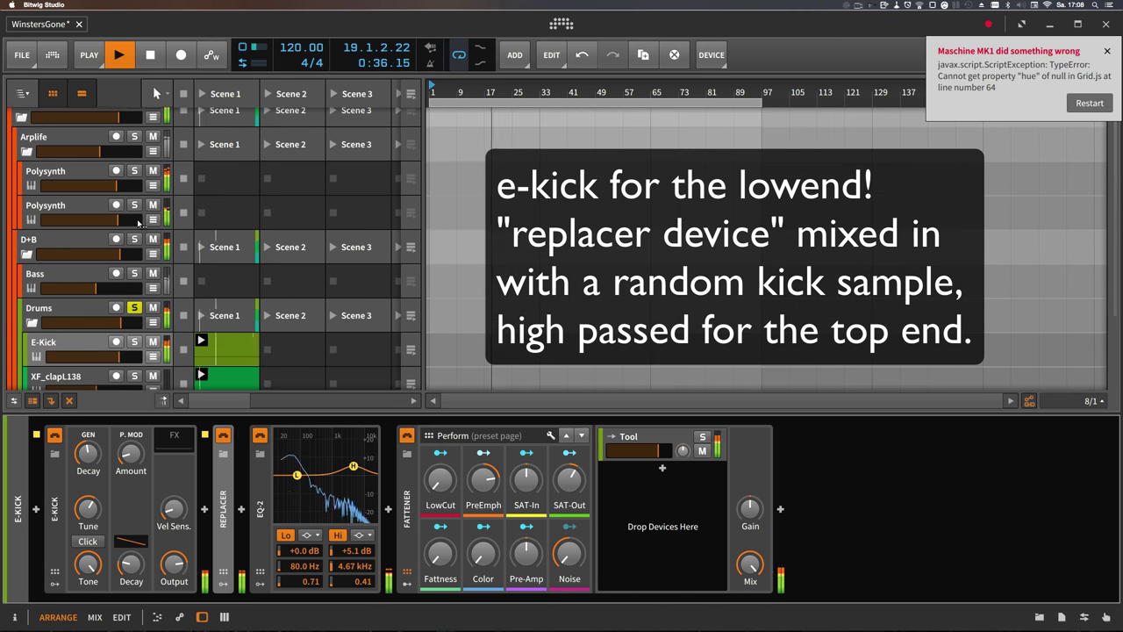
{"action": "left_click", "coordinate": [135, 307]}
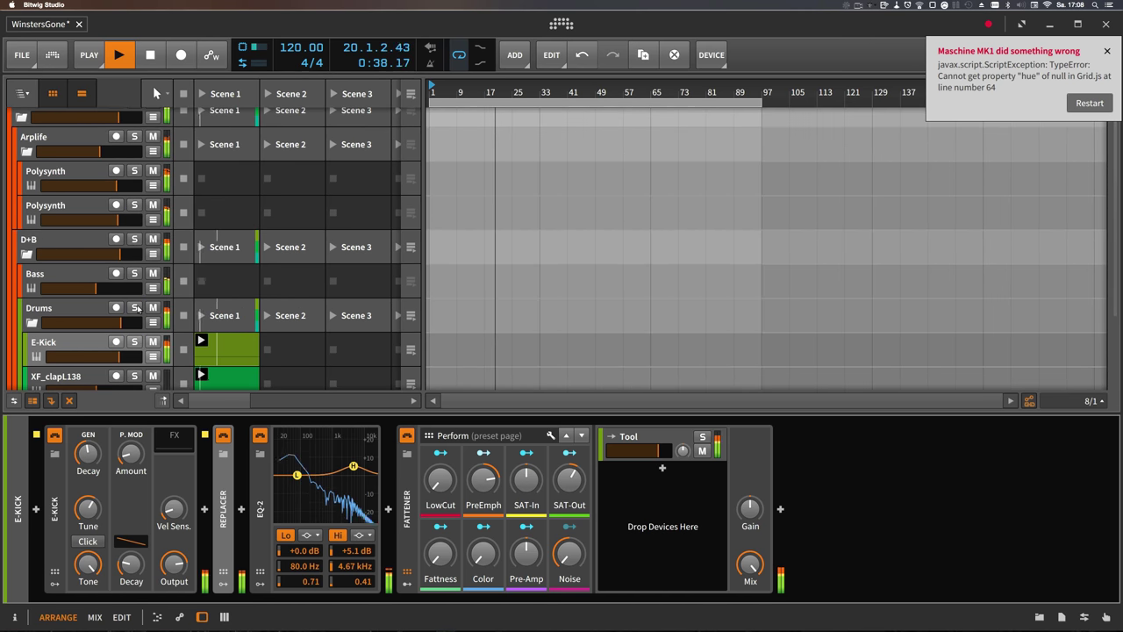
{"action": "scroll", "coordinate": [29, 263], "scroll_direction": "up", "scroll_amount": 1}
{"action": "left_click", "coordinate": [27, 263]}
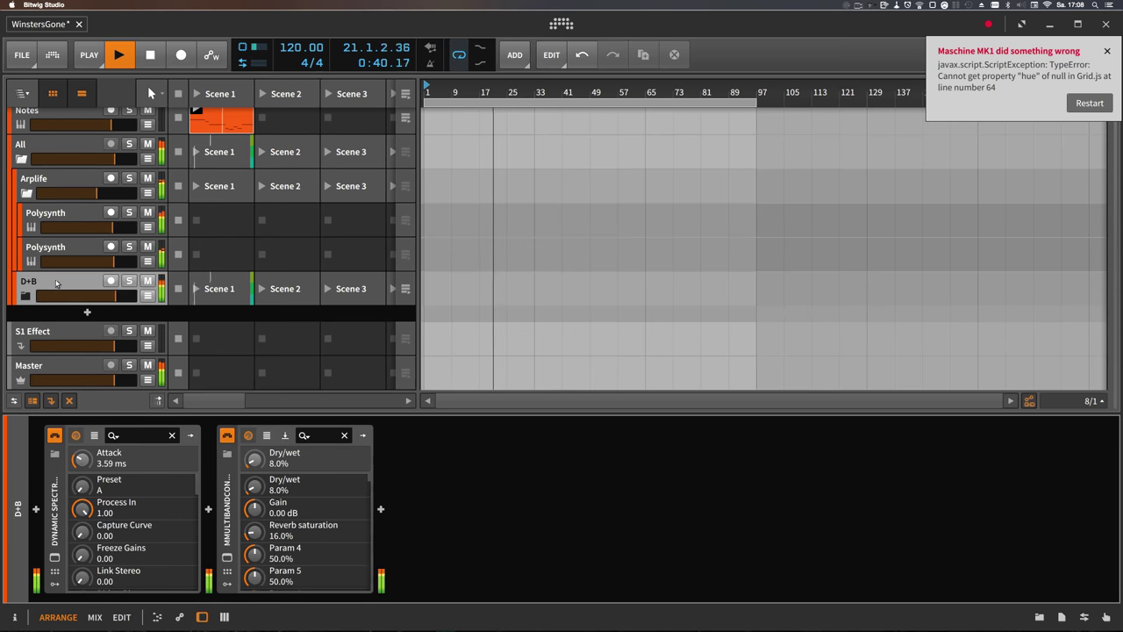
Try raised Rand Spread and Static Spread amounts on the first Polysynth track during playback, then reset both to minimum
{"action": "scroll", "coordinate": [62, 280], "scroll_direction": "up", "scroll_amount": 1}
{"action": "left_click", "coordinate": [77, 235]}
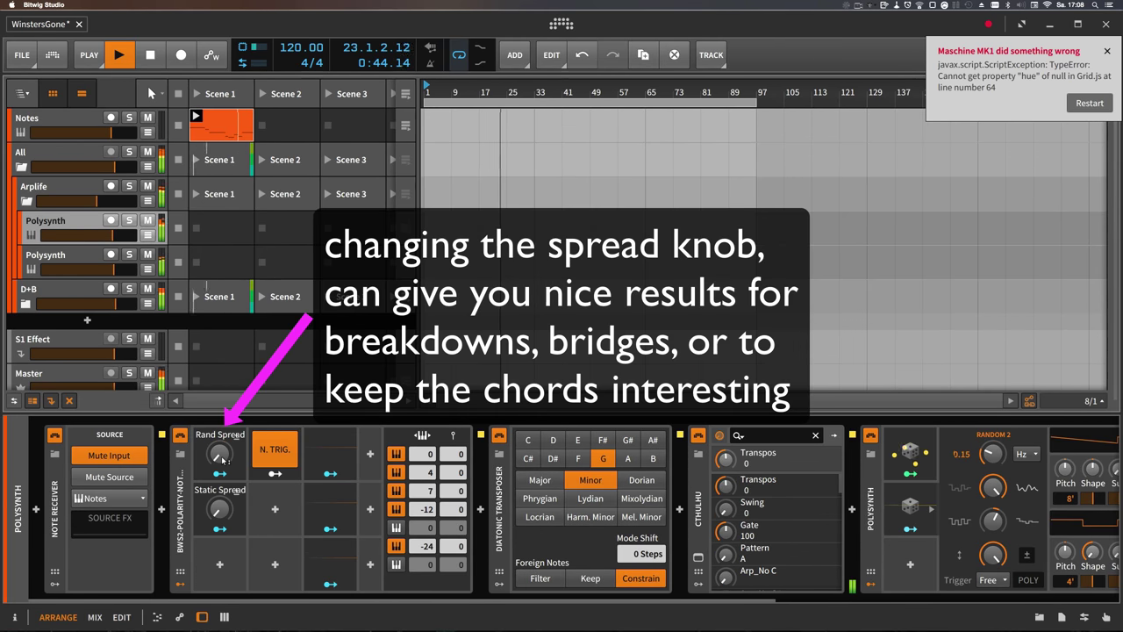
{"action": "left_click_drag", "start_coordinate": [223, 458], "coordinate": [225, 465]}
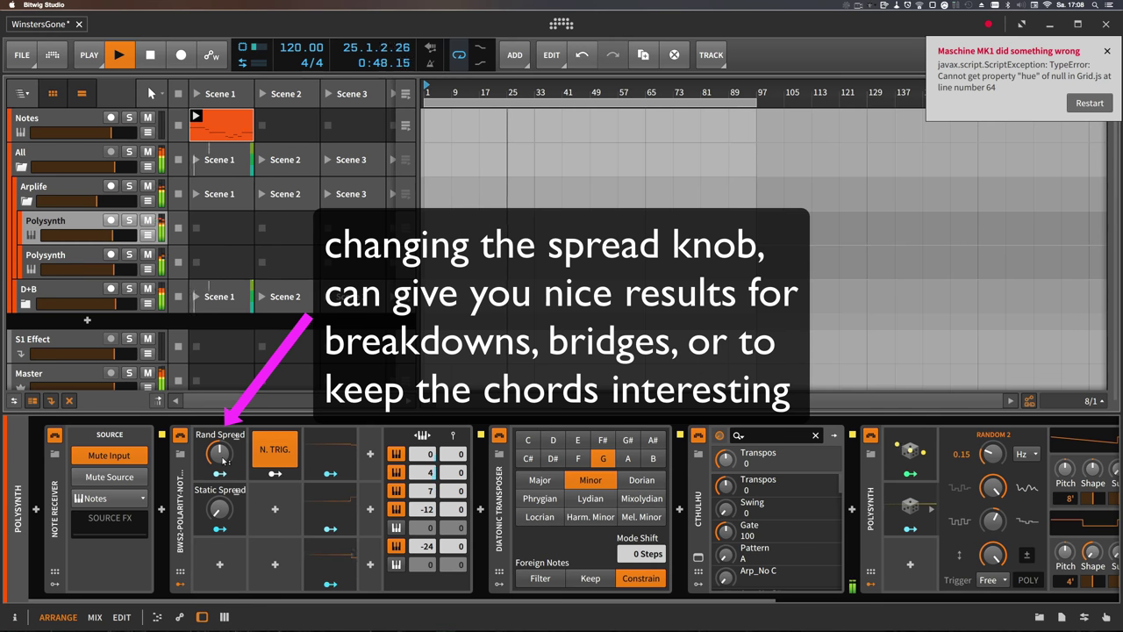
{"action": "mouse_move", "coordinate": [224, 459]}
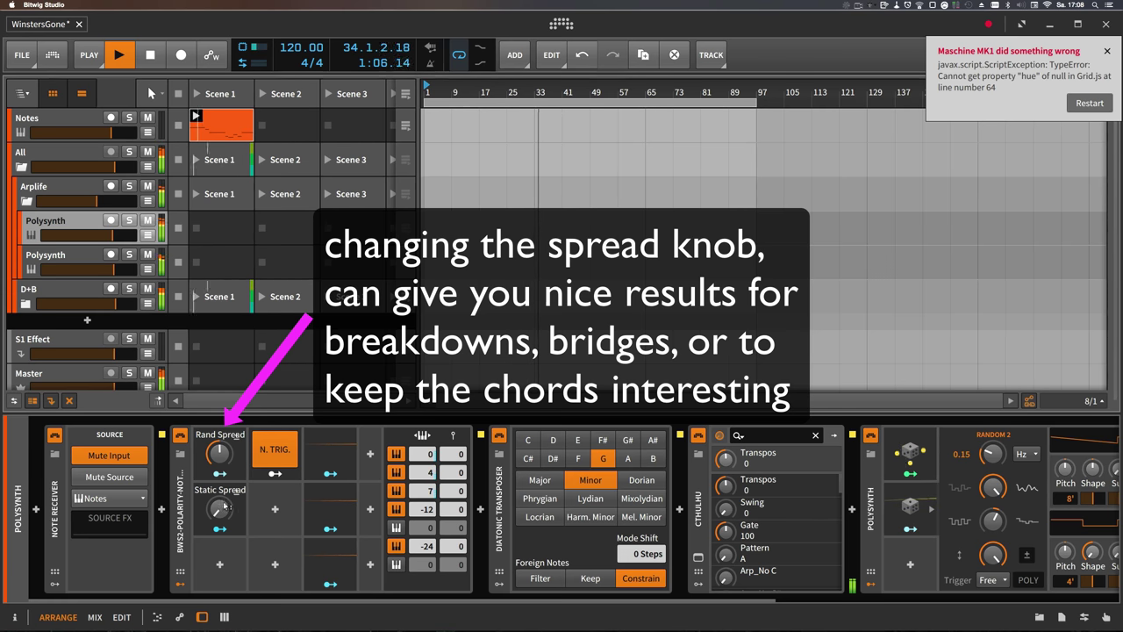
{"action": "left_click_drag", "start_coordinate": [224, 506], "coordinate": [233, 531]}
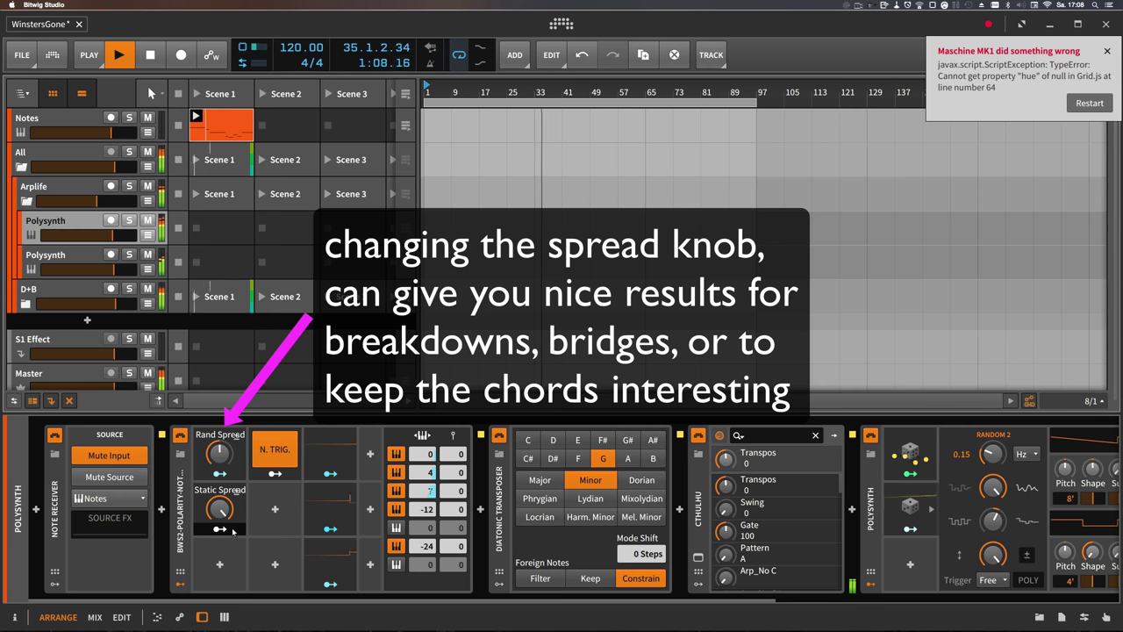
{"action": "mouse_move", "coordinate": [233, 531]}
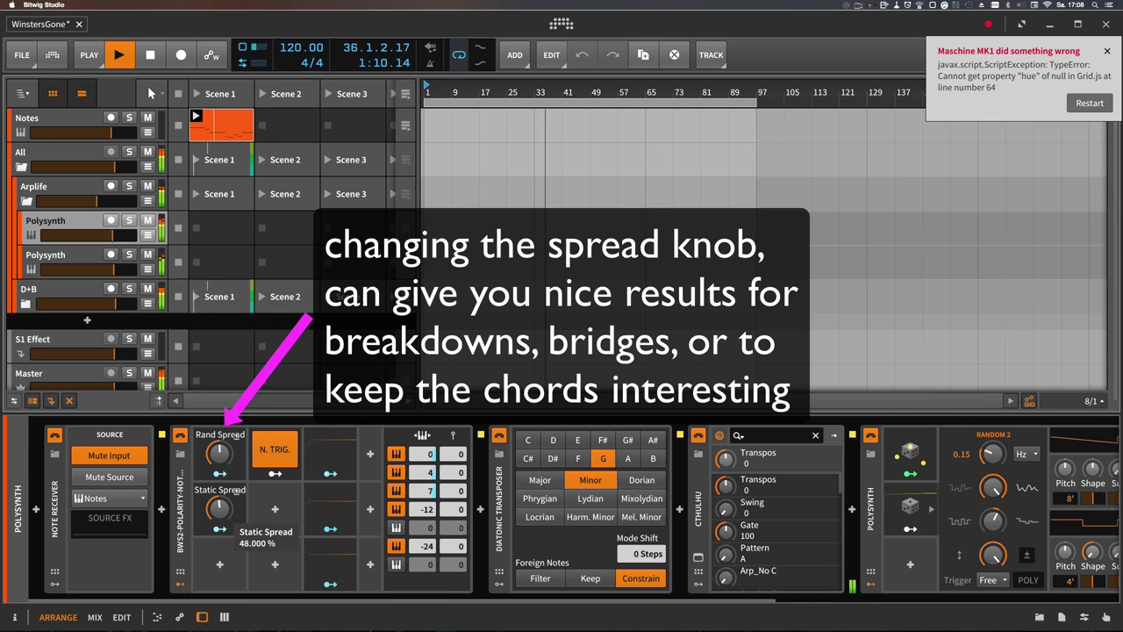
{"action": "left_click_drag", "start_coordinate": [219, 452], "coordinate": [220, 434]}
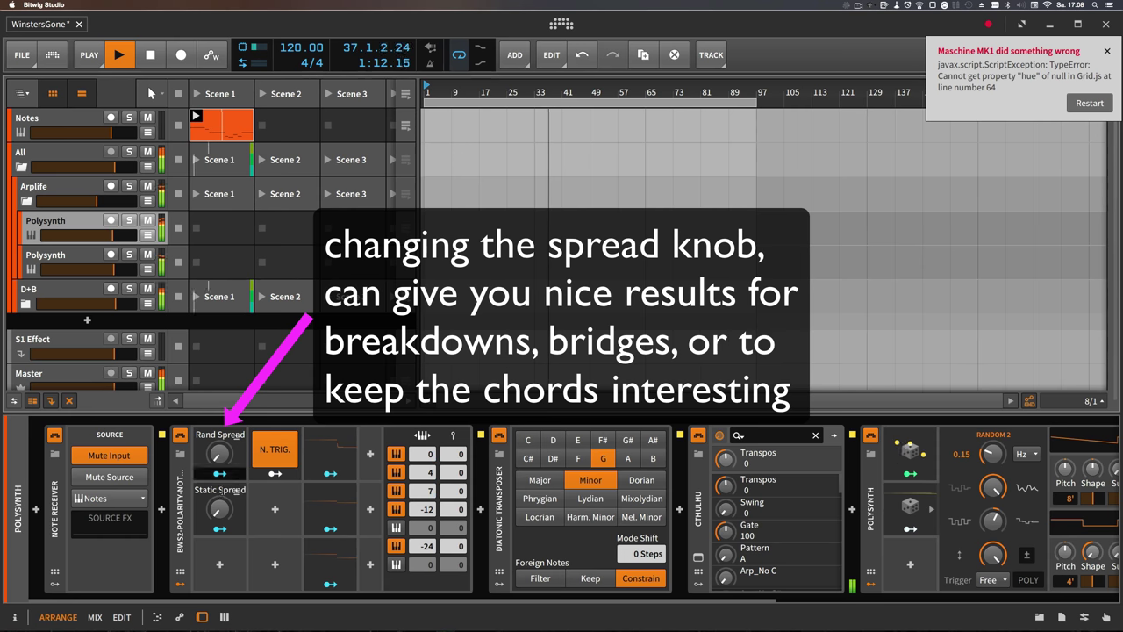
Audition different Static Spread amounts on the first Polysynth track, glance at the second Polysynth's chain, and reset Static Spread to minimum
{"action": "left_click_drag", "start_coordinate": [222, 510], "coordinate": [224, 510]}
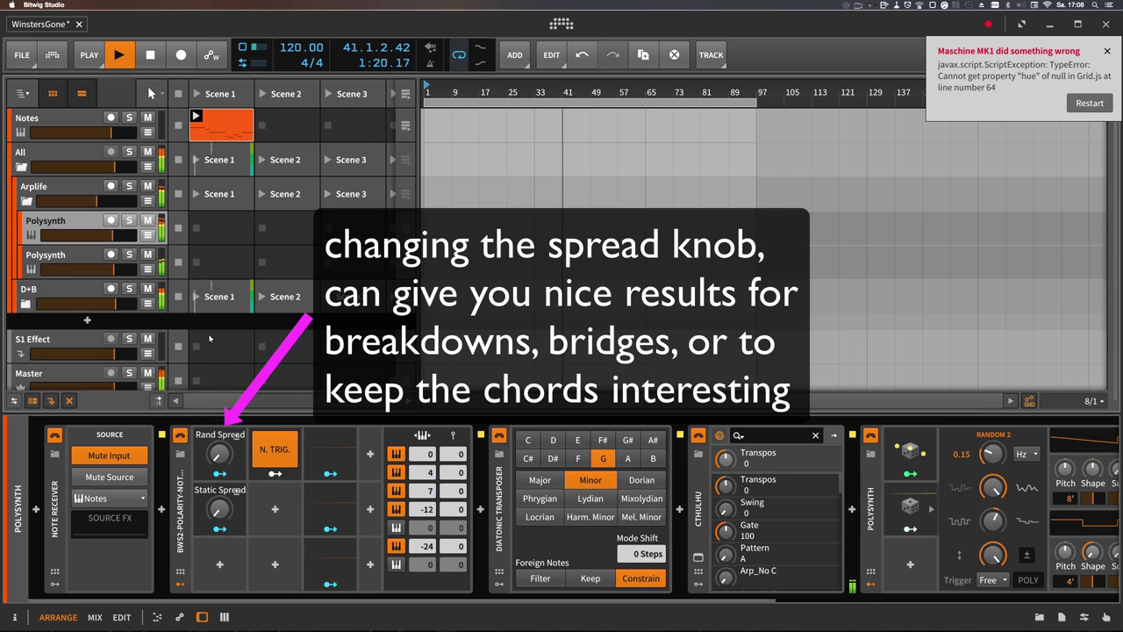
{"action": "left_click_drag", "start_coordinate": [223, 507], "coordinate": [223, 491]}
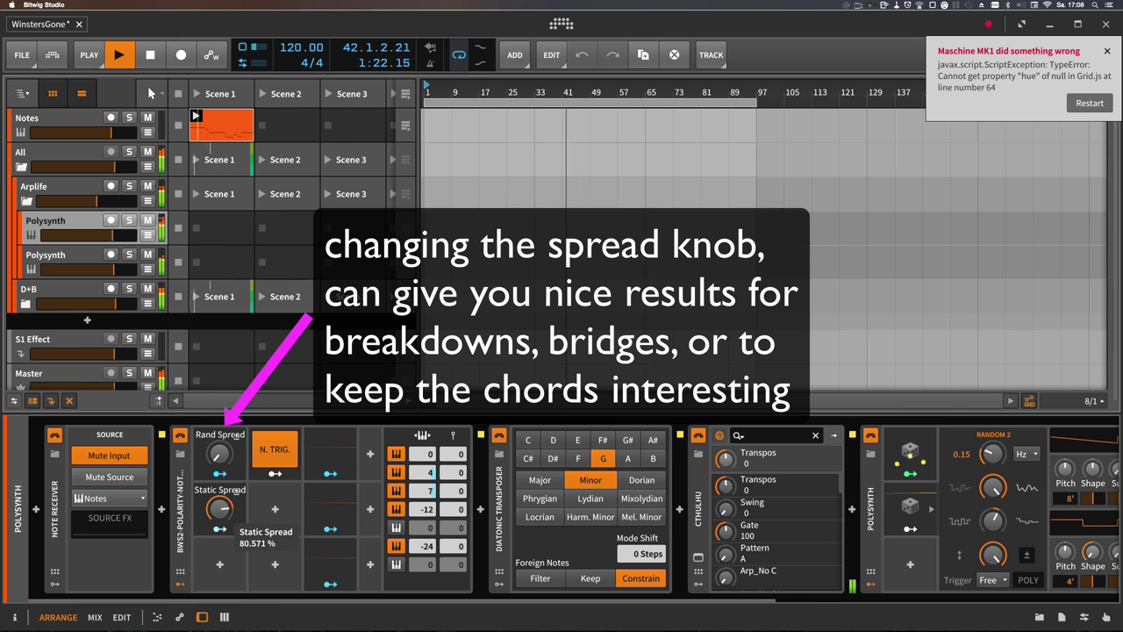
{"action": "left_click", "coordinate": [88, 260]}
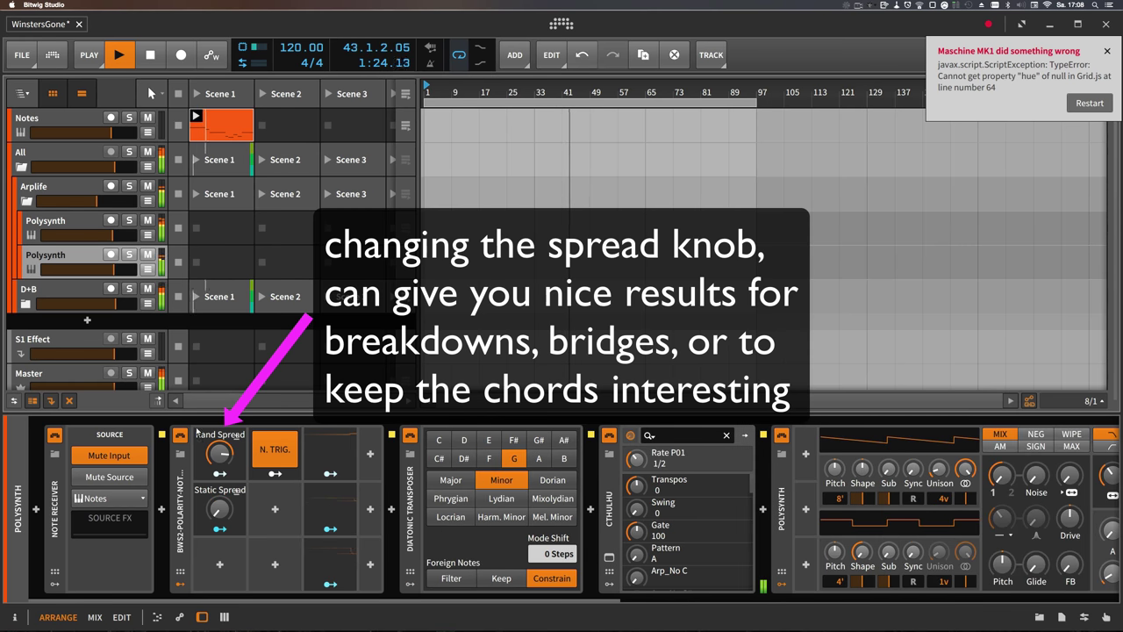
{"action": "key", "text": "Up"}
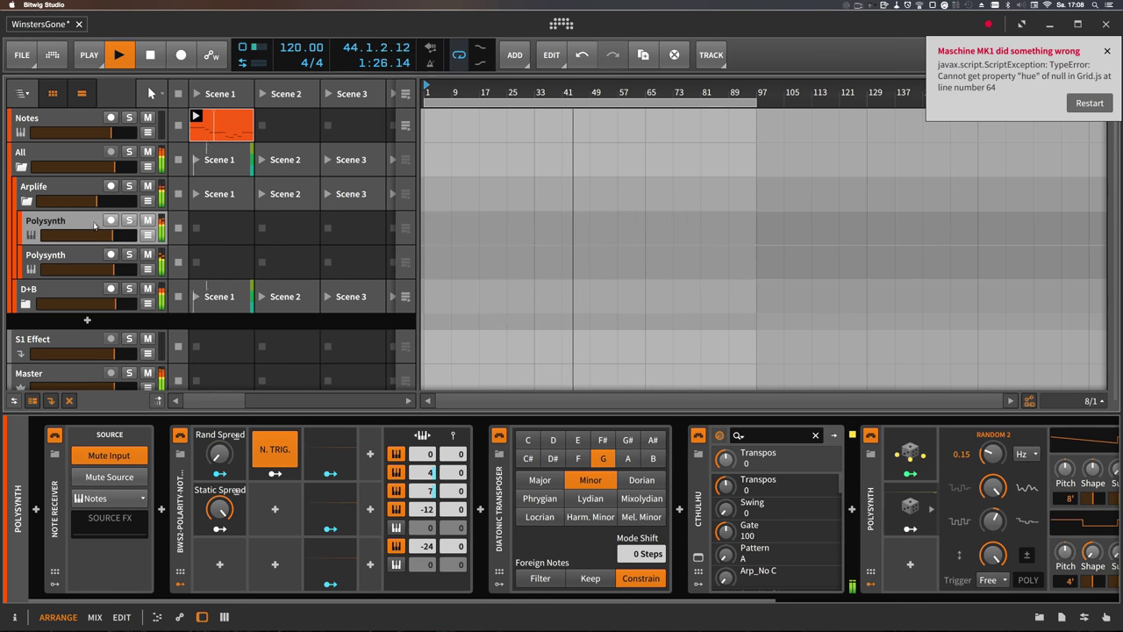
{"action": "mouse_move", "coordinate": [236, 490]}
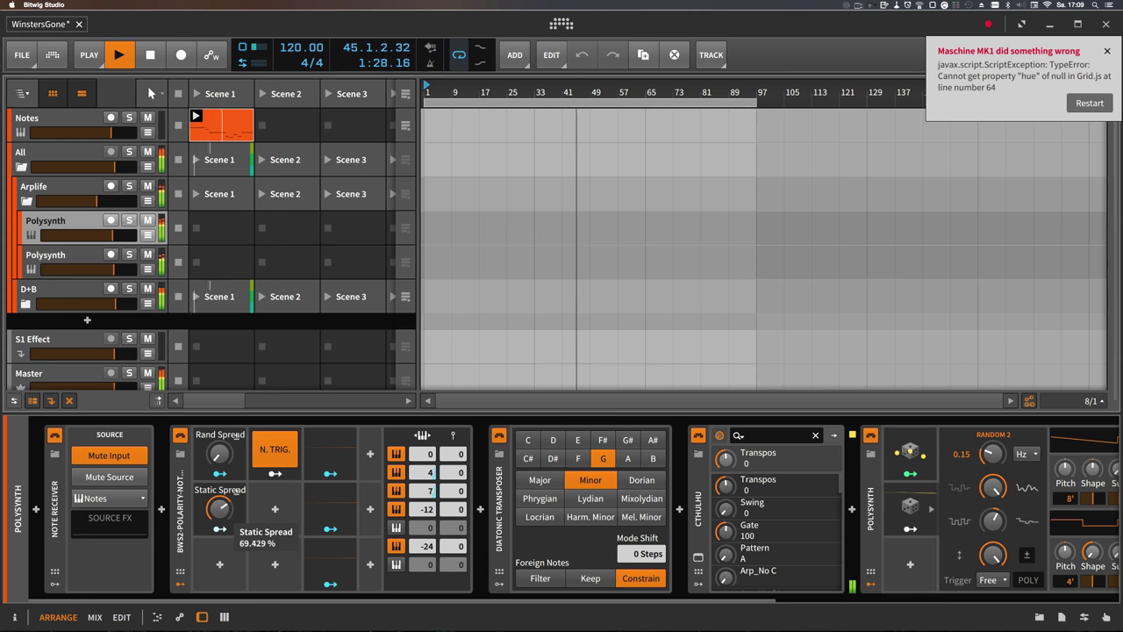
{"action": "left_click_drag", "start_coordinate": [236, 489], "coordinate": [236, 518]}
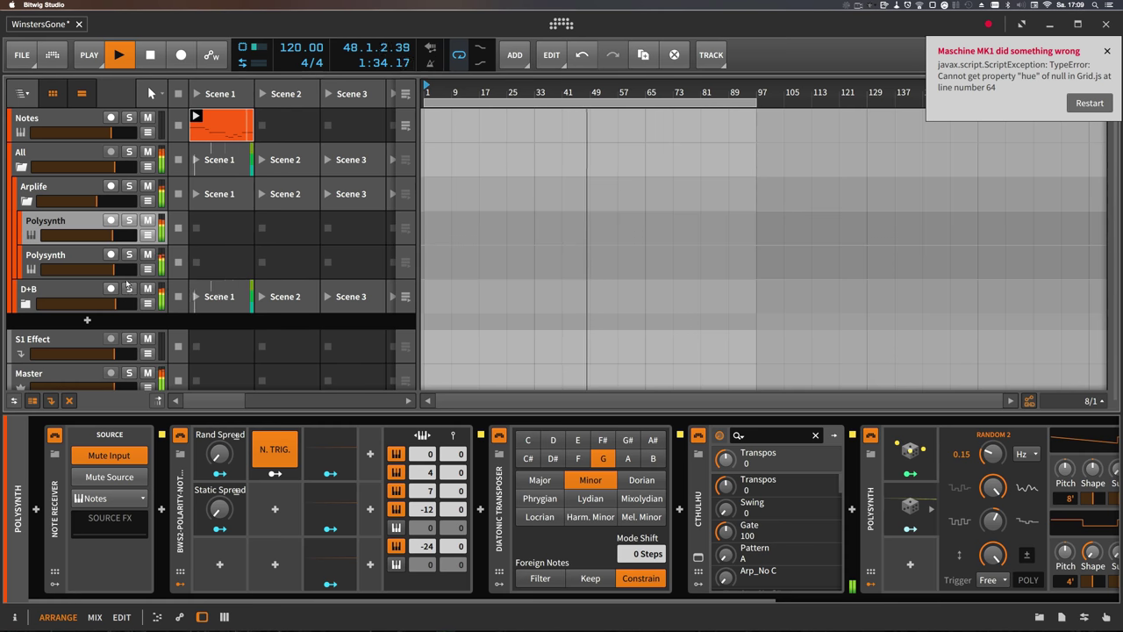
Audition the Arplife group soloed, then unsolo it, stop playback and arm the Notes track for recording
{"action": "left_click", "coordinate": [130, 187]}
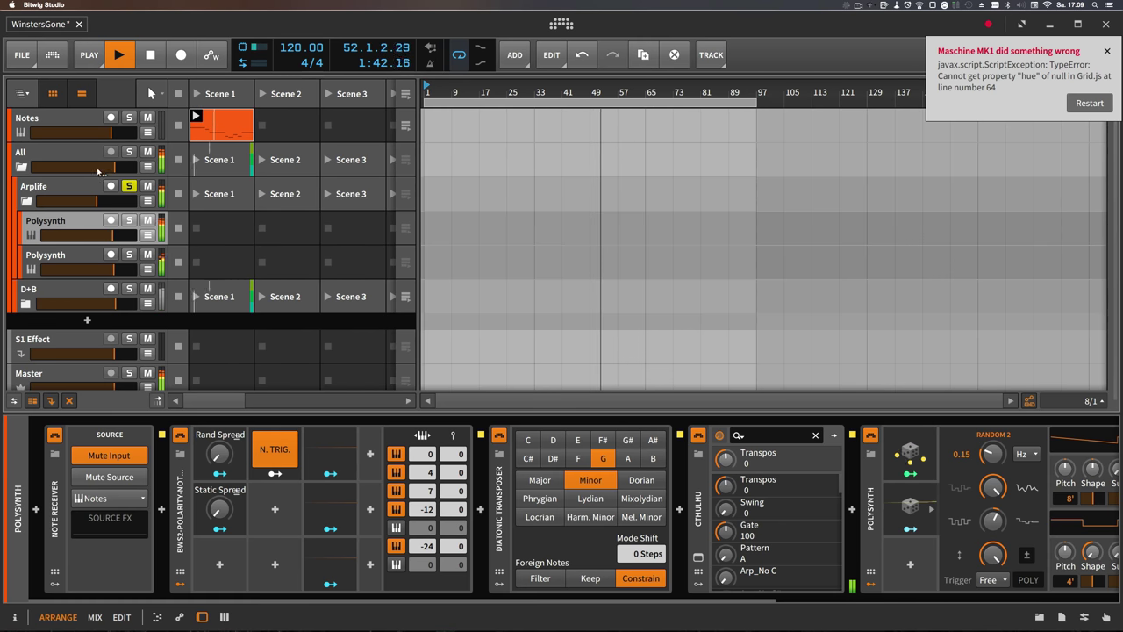
{"action": "left_click", "coordinate": [67, 118]}
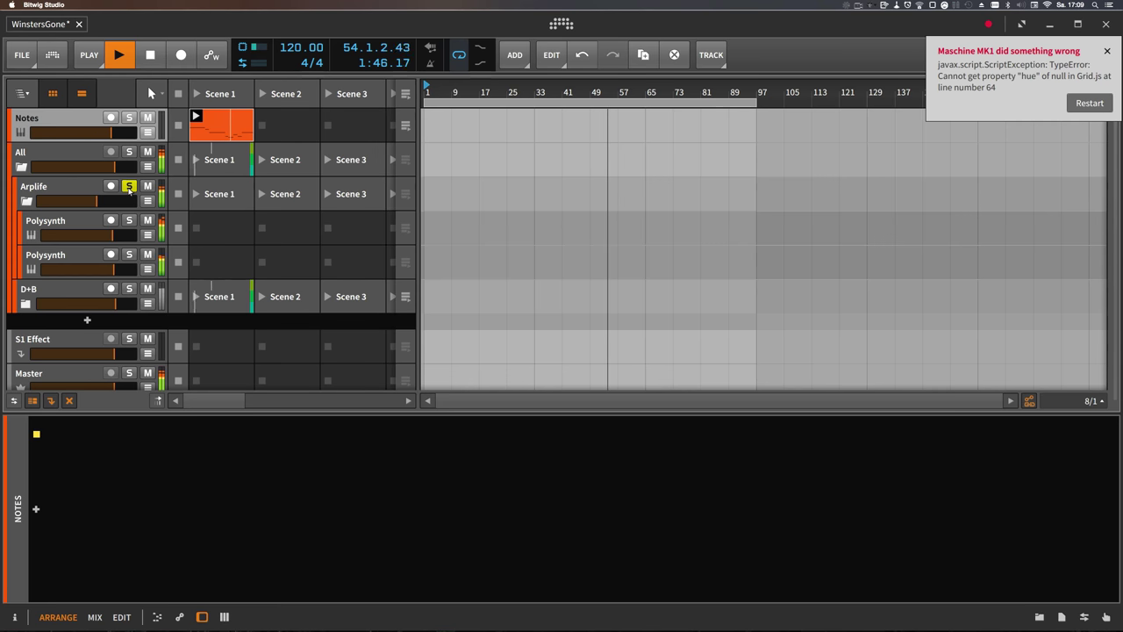
{"action": "key", "text": "space"}
{"action": "left_click", "coordinate": [110, 117]}
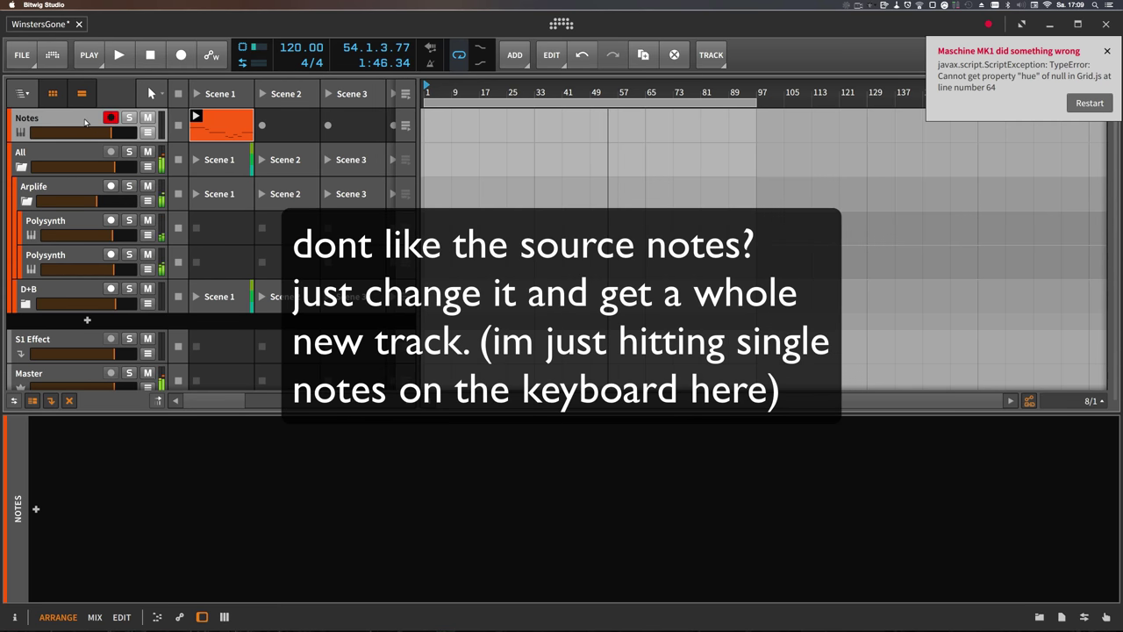